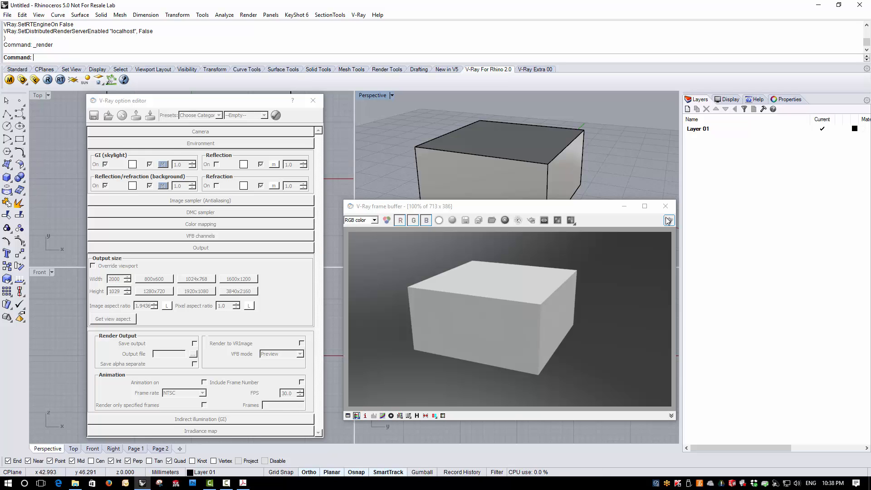
click(109, 483)
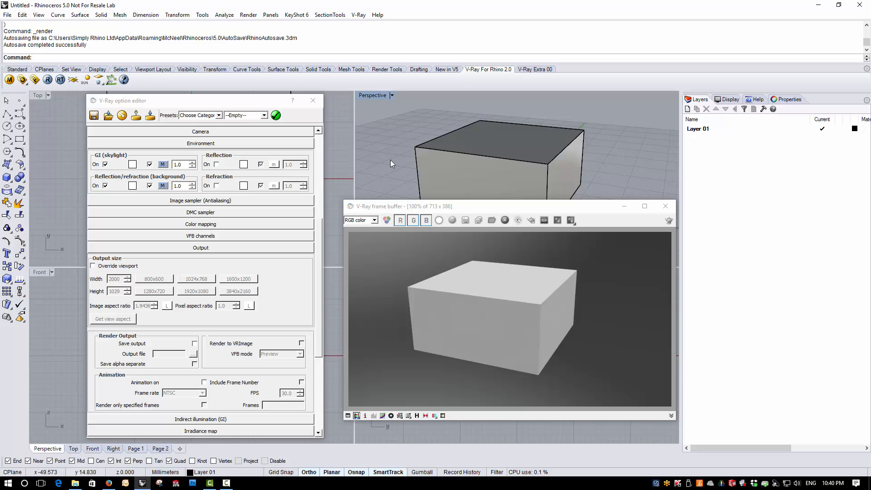
Close the V-Ray frame buffer and the V-Ray option editor, and exit Rhinoceros.
click(664, 209)
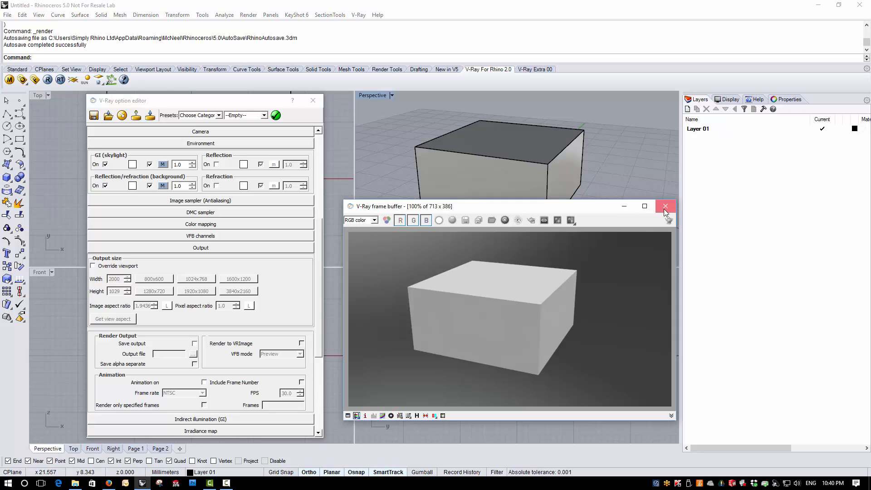
click(317, 99)
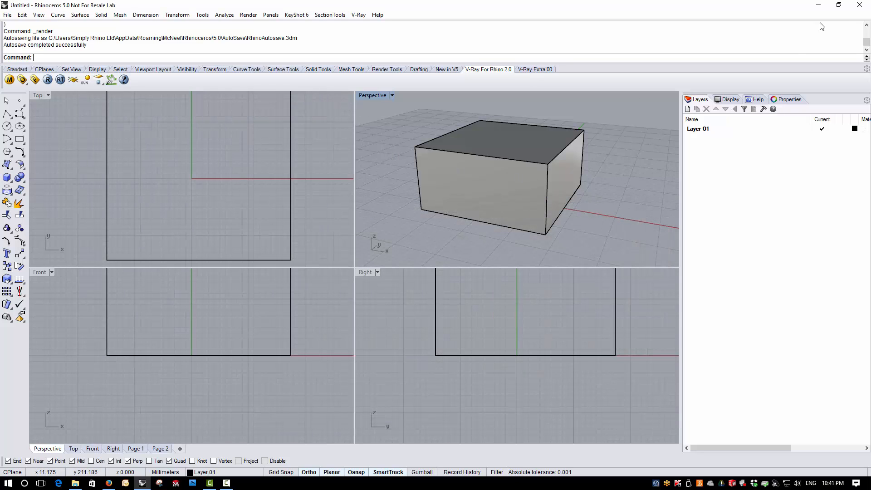
click(860, 4)
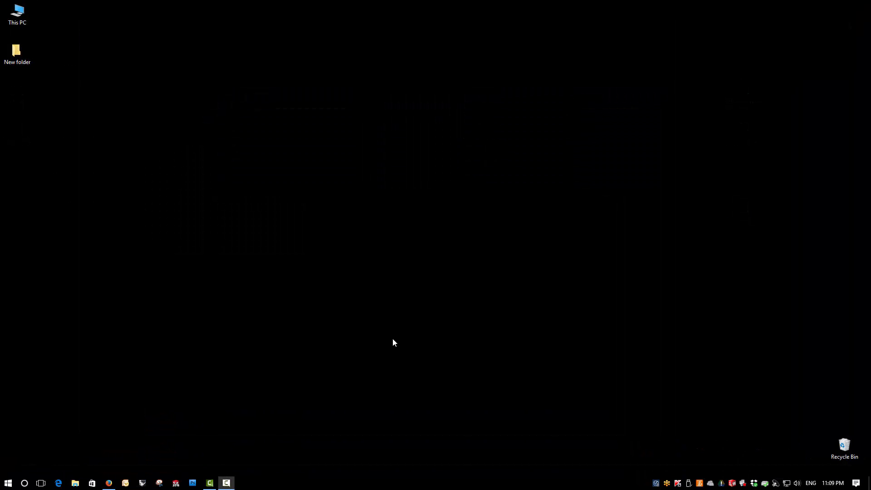
Uninstall V-Ray for Rhinoceros 5 x64 nfr with all its modules through Windows Programs and Features, and close that window.
right_click(8, 484)
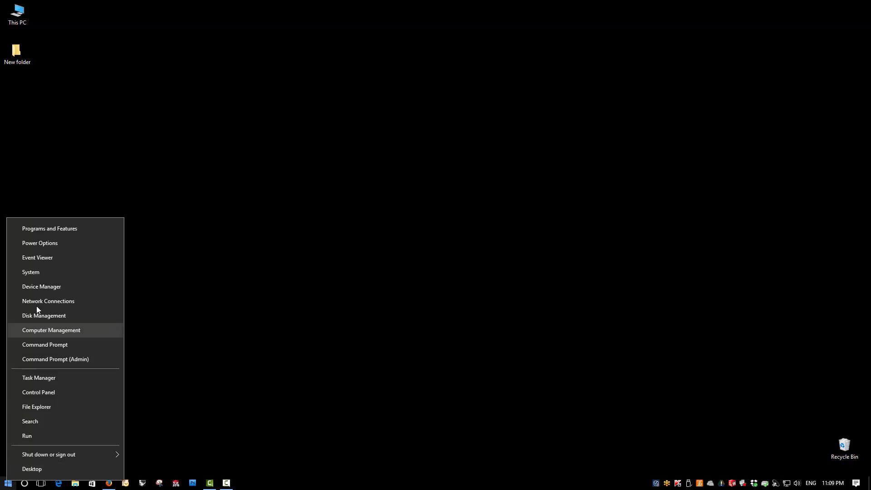
click(44, 235)
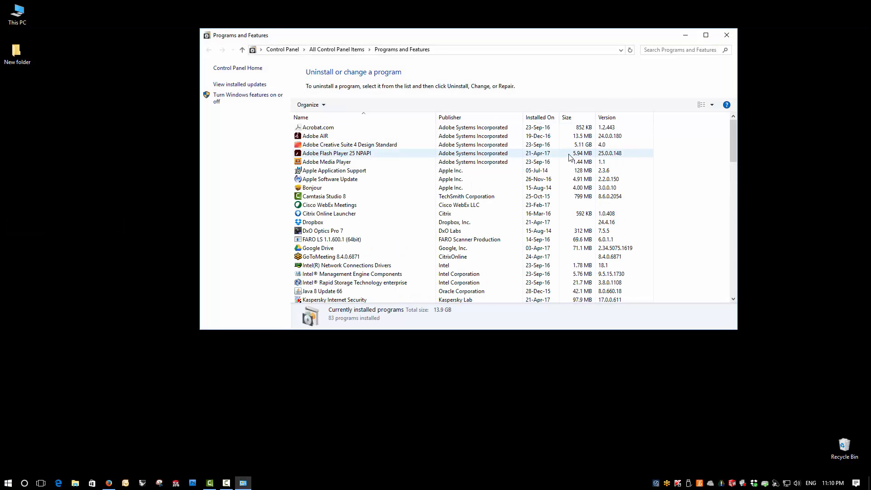
scroll(570, 156, down, 13)
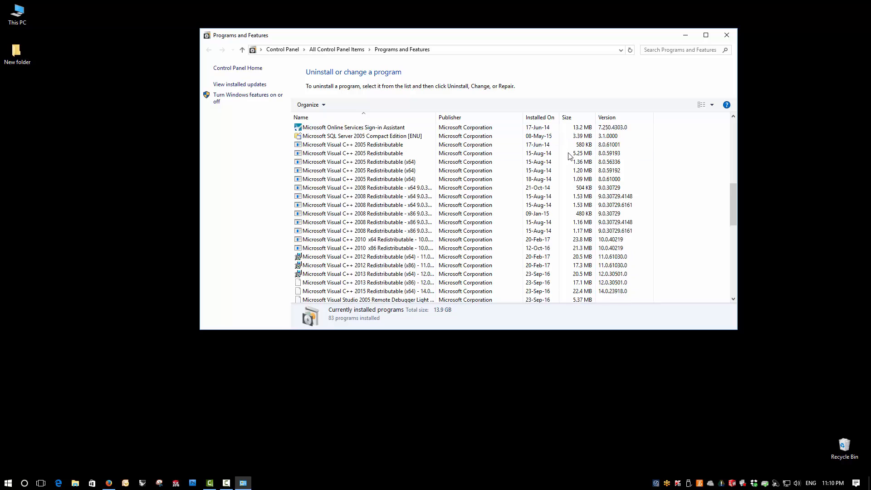
scroll(570, 157, down, 5)
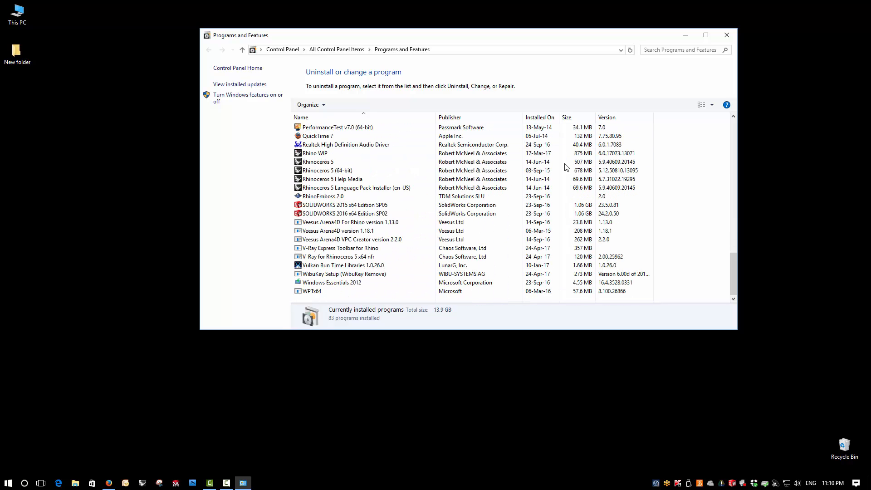
click(353, 258)
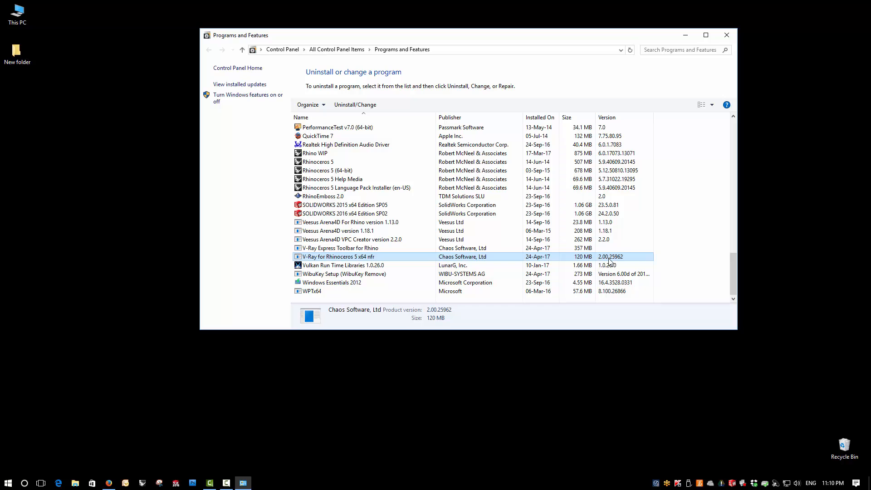
right_click(387, 257)
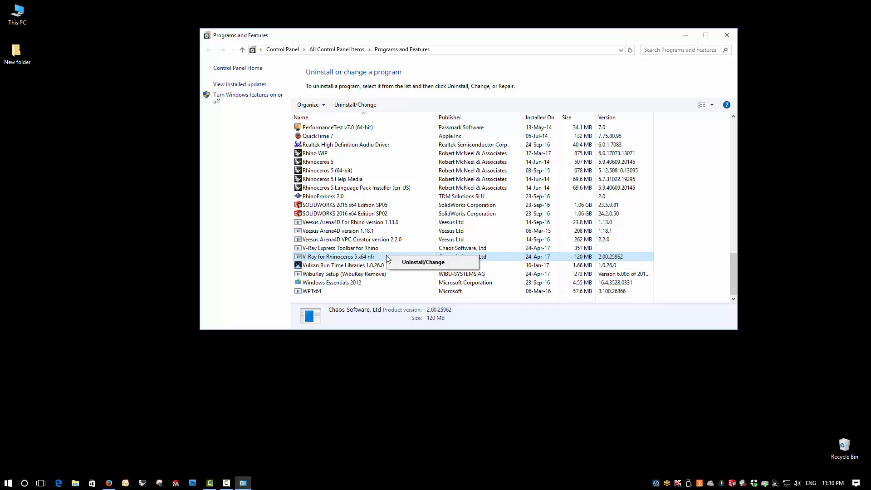
click(414, 262)
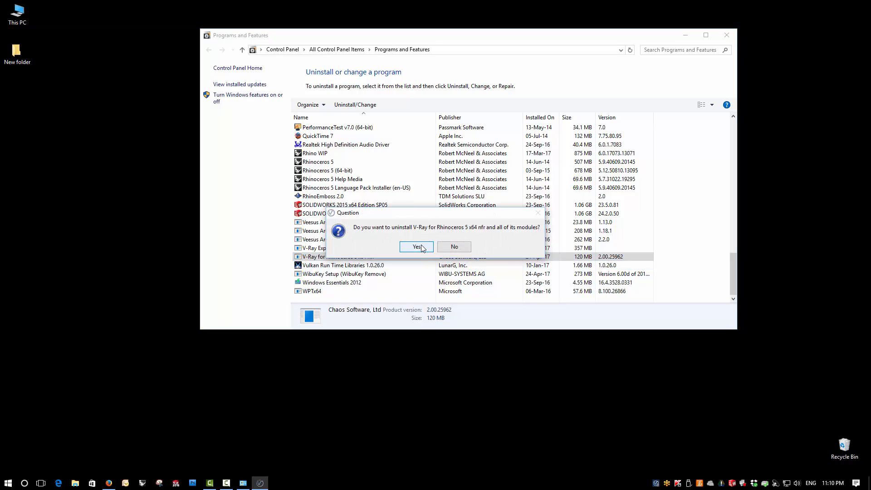
click(420, 247)
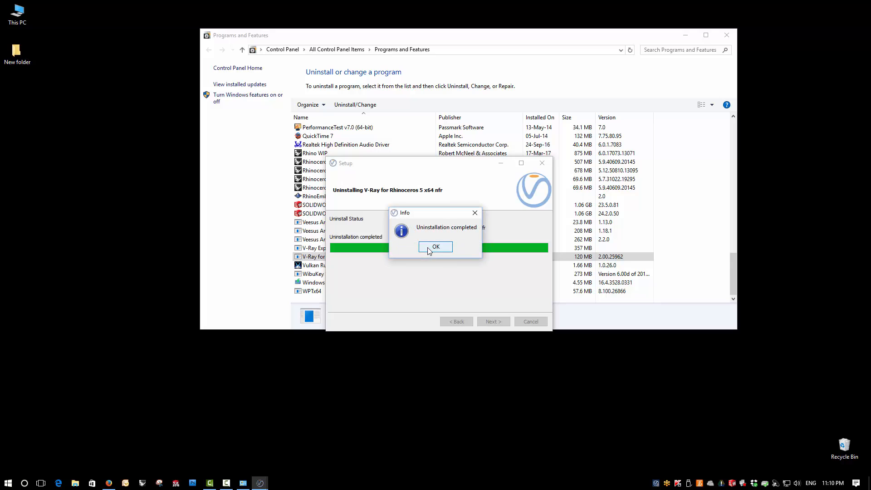
click(428, 249)
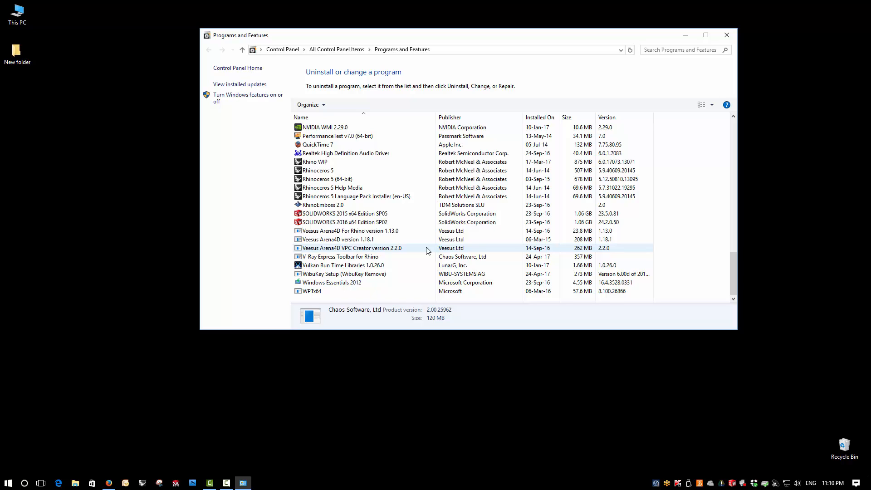
click(727, 36)
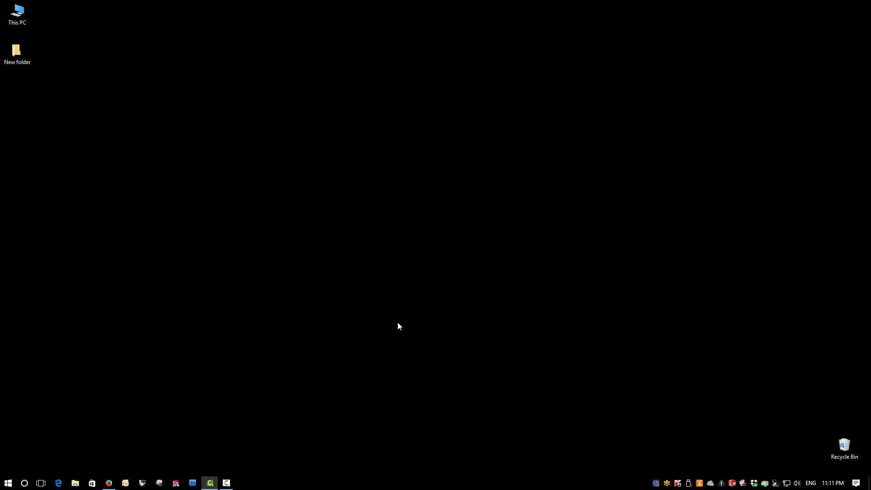
click(8, 483)
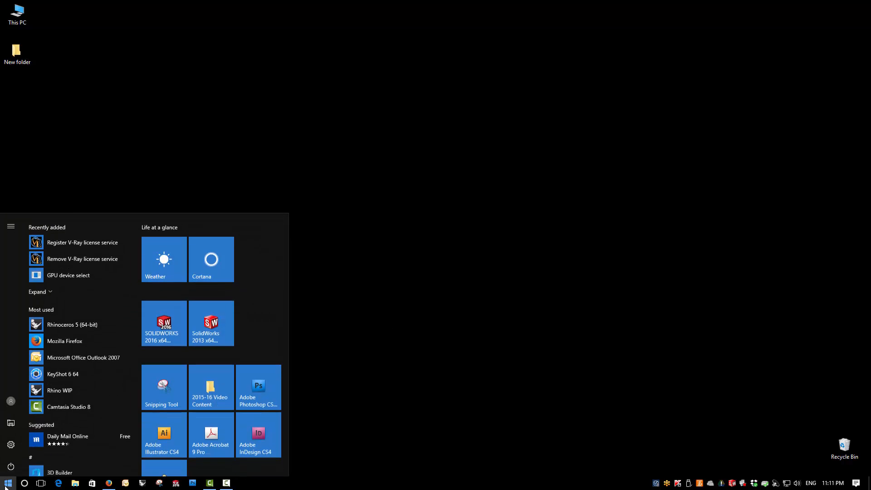
scroll(68, 429, down, 2)
scroll(68, 428, down, 3)
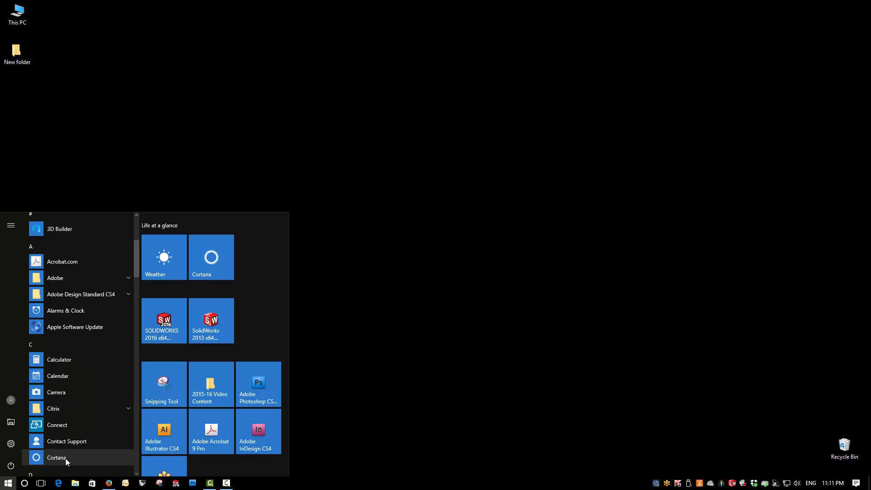
scroll(62, 445, up, 3)
scroll(59, 386, down, 4)
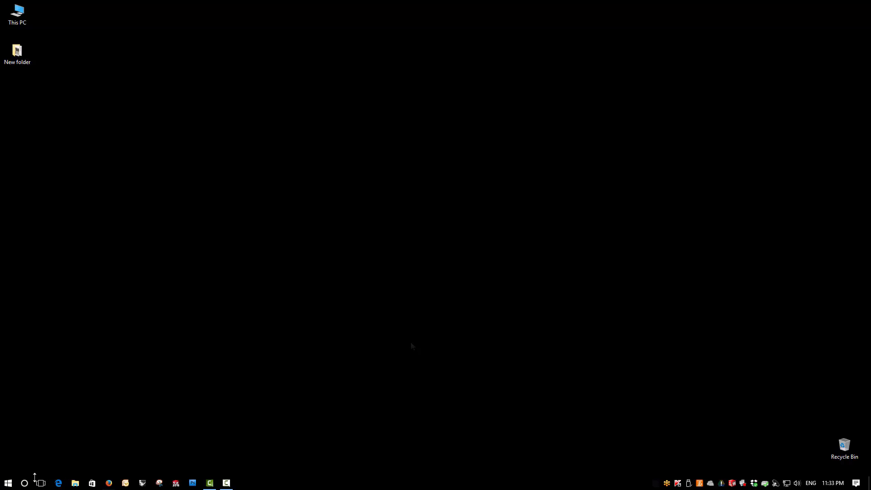
Launch Rhinoceros 5 and undock the V-Ray For Rhino 2.0 and V-Ray Extra toolbars so they float over the Perspective view.
click(8, 483)
click(84, 243)
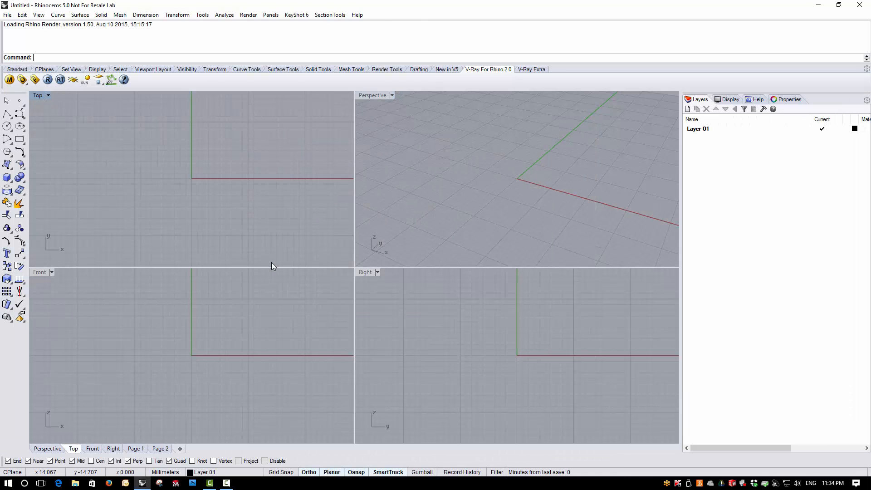
drag(507, 72, 461, 145)
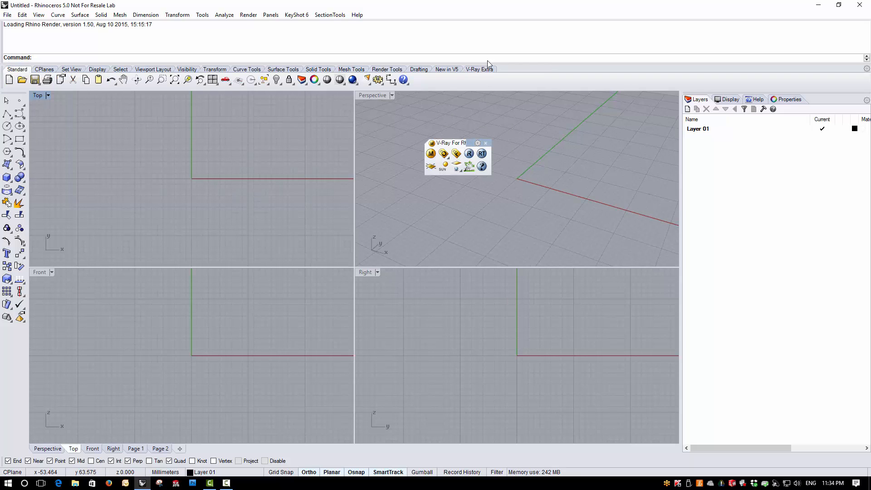
drag(493, 72, 554, 150)
click(571, 176)
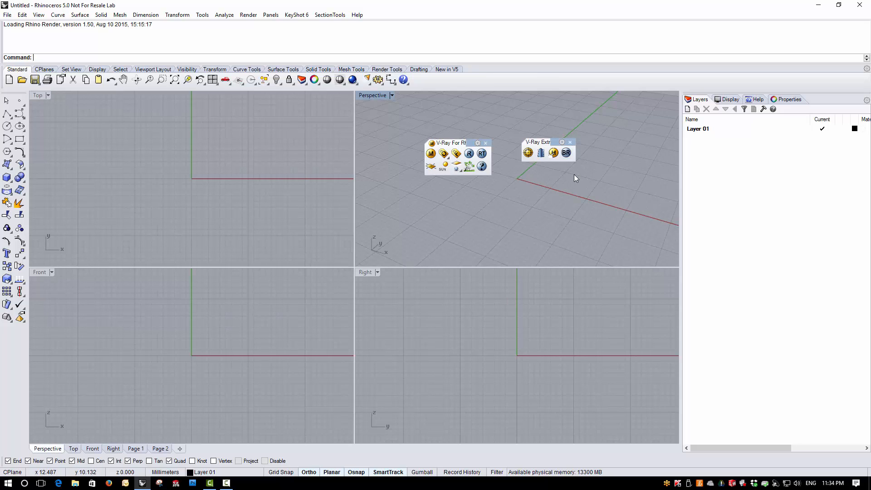
Minimize Rhinoceros and browse in File Explorer to C:\Program Files\Rhinoceros 5 (64-bit)\Plug-ins.
click(819, 9)
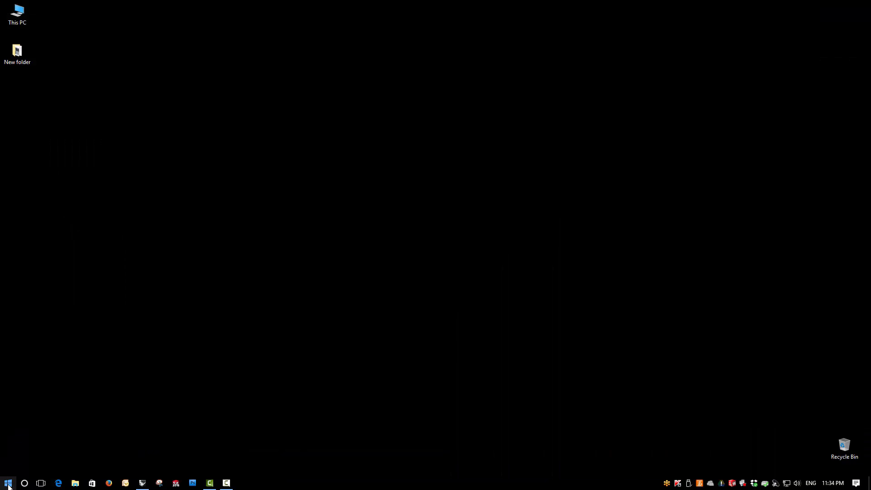
double_click(17, 17)
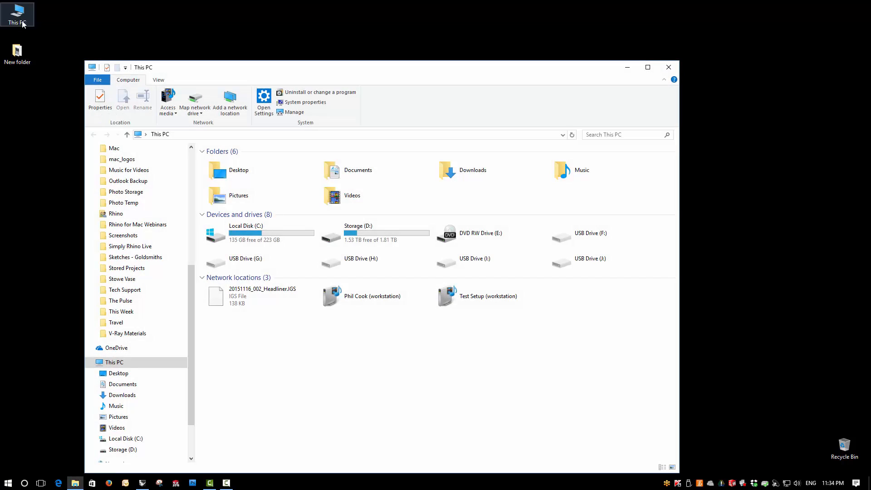
click(240, 235)
double_click(240, 235)
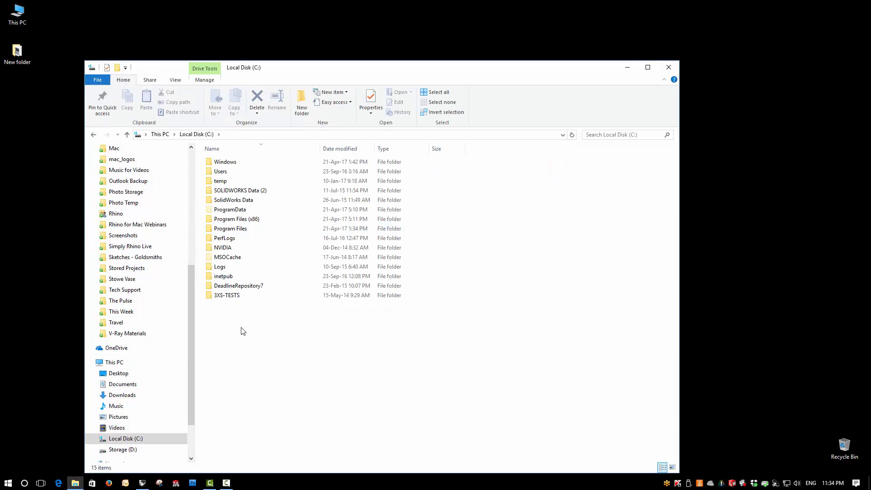
double_click(244, 229)
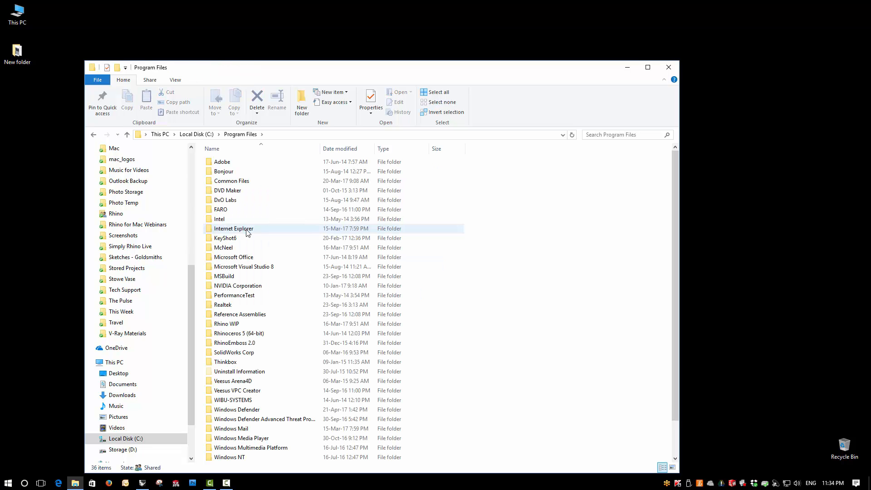
click(256, 335)
double_click(256, 335)
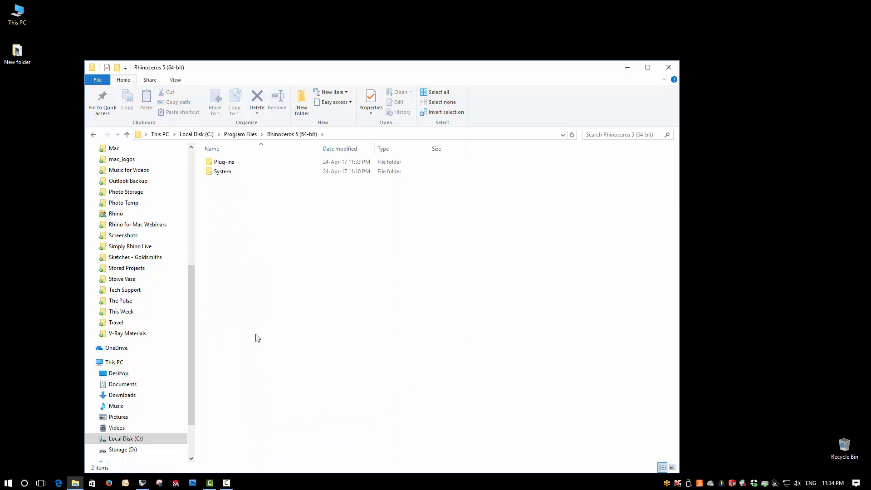
double_click(228, 165)
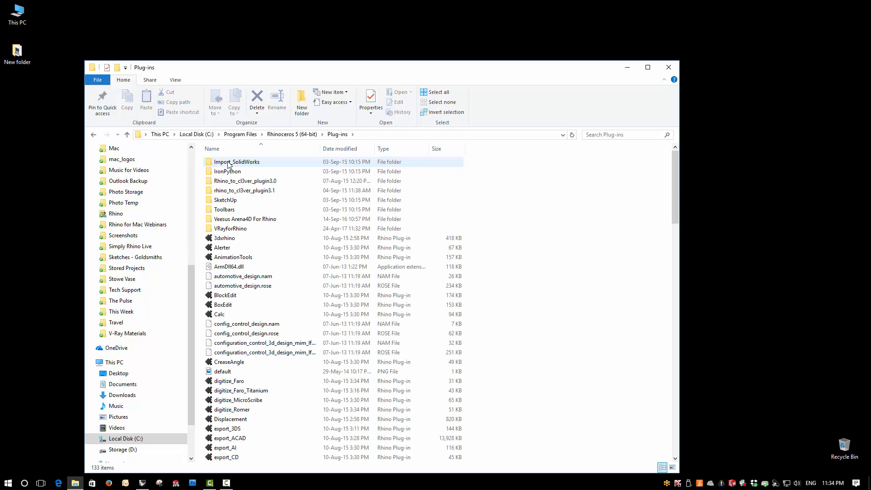
Delete the VRayforRhino folder from the Plug-ins folder, moving it to the Recycle Bin.
click(238, 231)
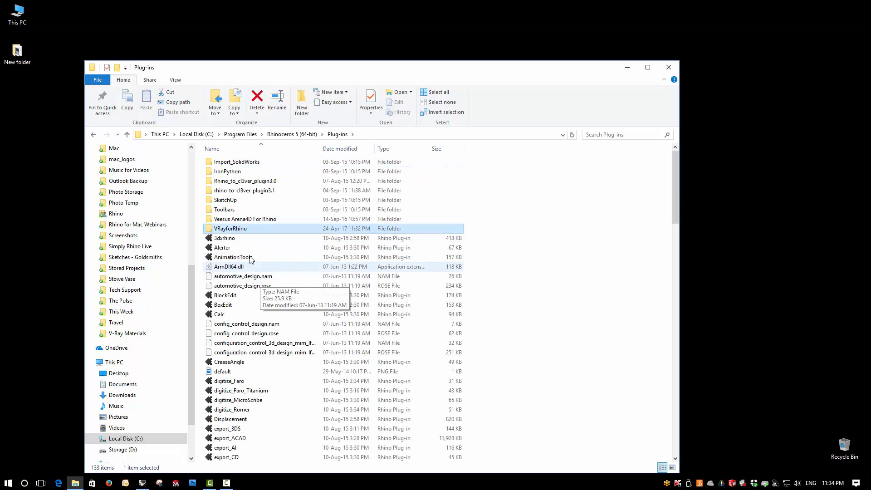
right_click(240, 232)
click(271, 417)
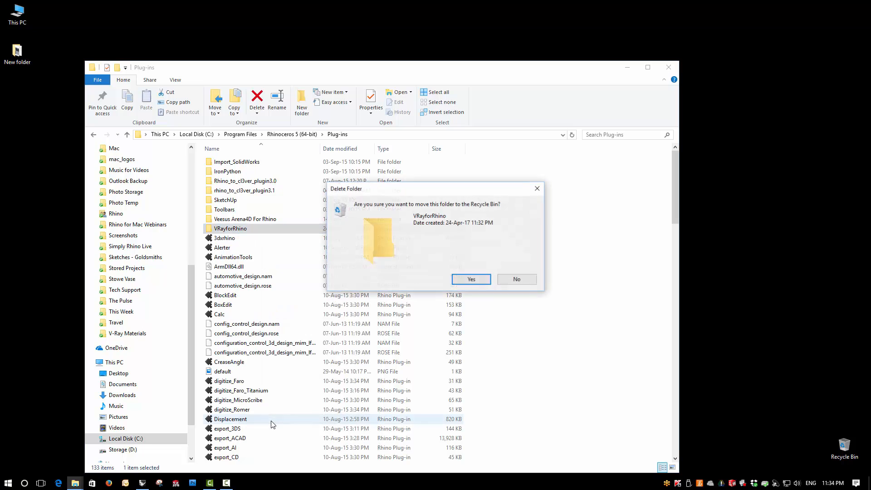
click(472, 279)
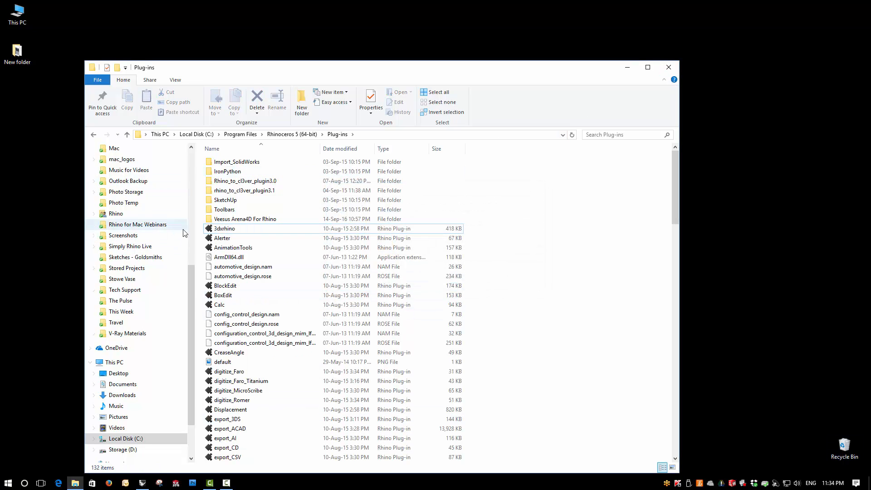
Browse to C:\ProgramData and delete the ASGVIS folder, moving it to the Recycle Bin.
click(197, 134)
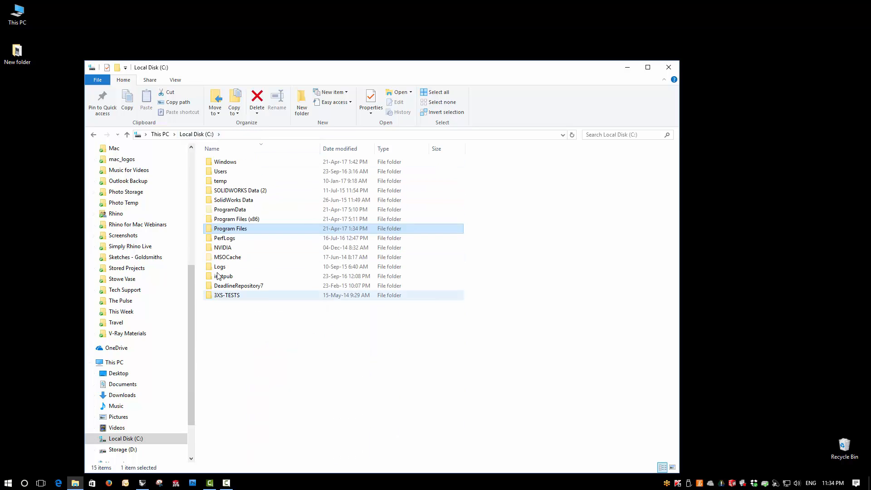
double_click(231, 210)
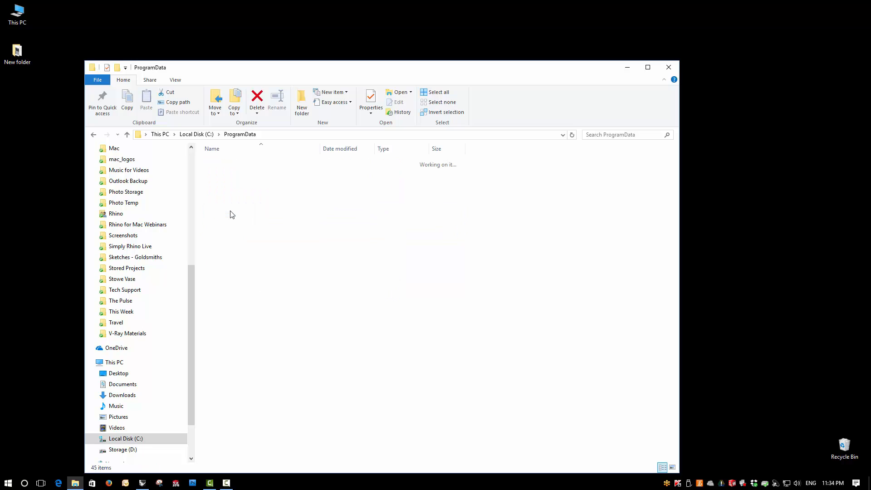
click(93, 136)
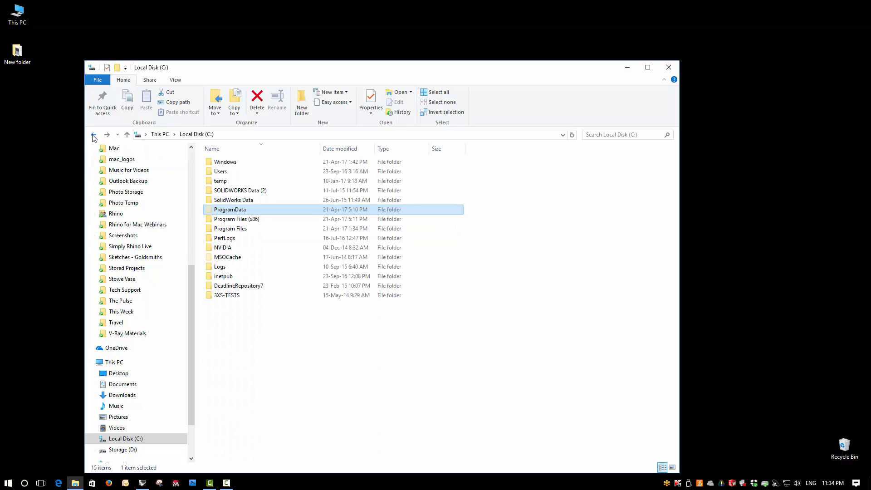
click(282, 328)
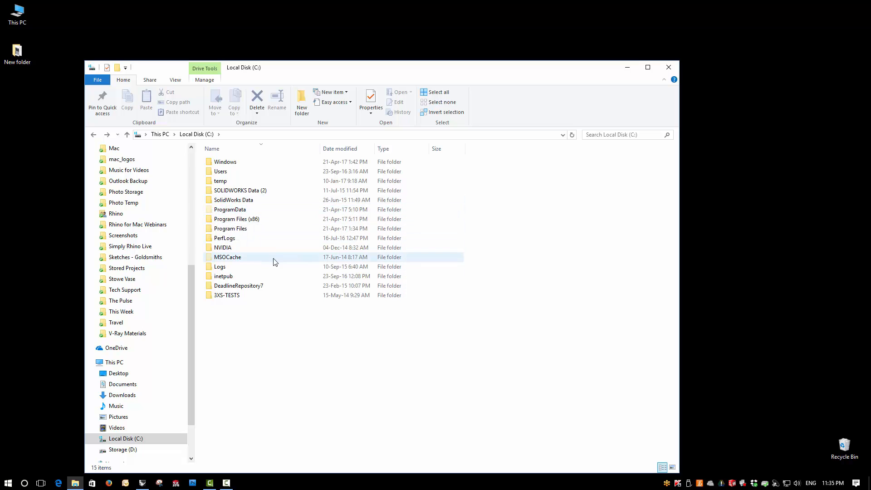
double_click(235, 211)
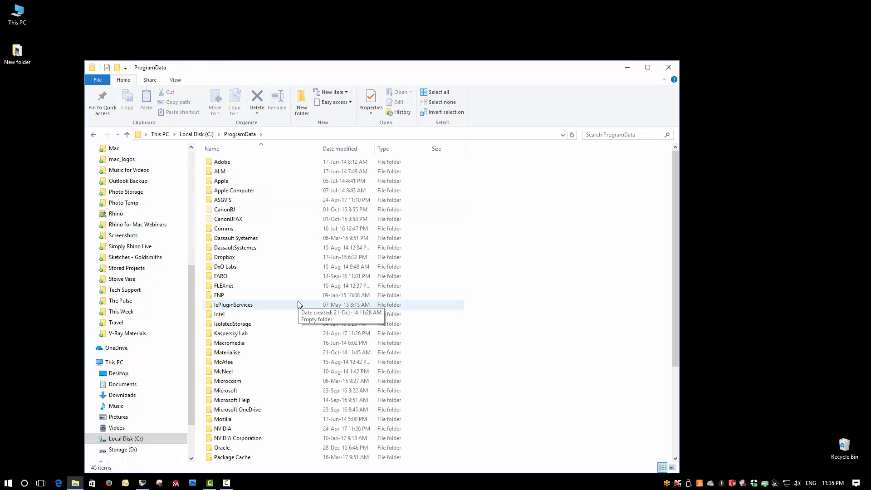
right_click(224, 200)
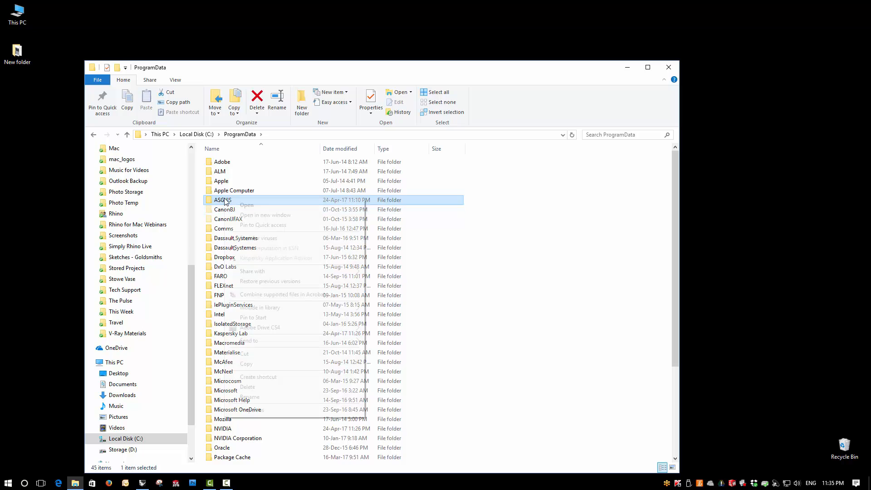
click(271, 388)
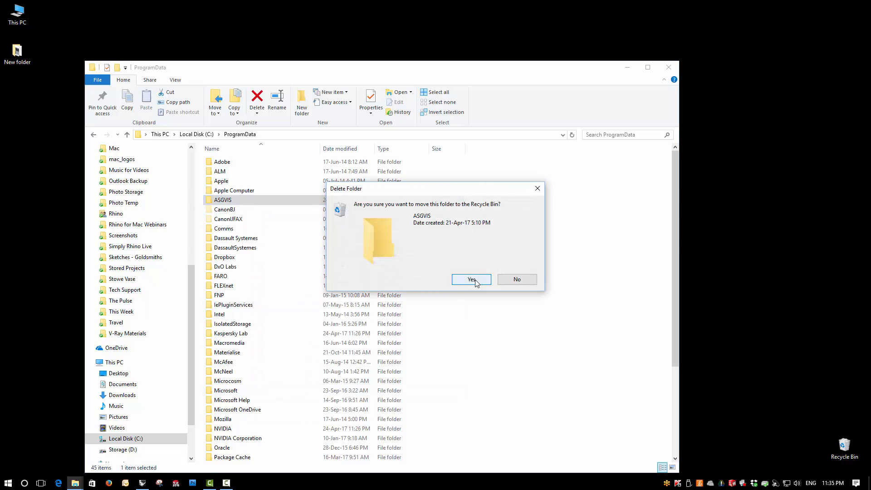
click(472, 279)
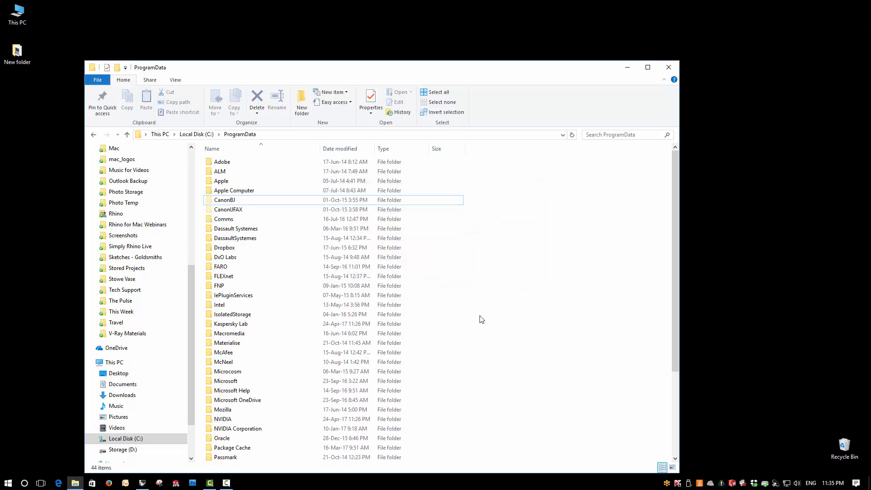
Empty the Recycle Bin, permanently deleting the removed folders.
right_click(845, 445)
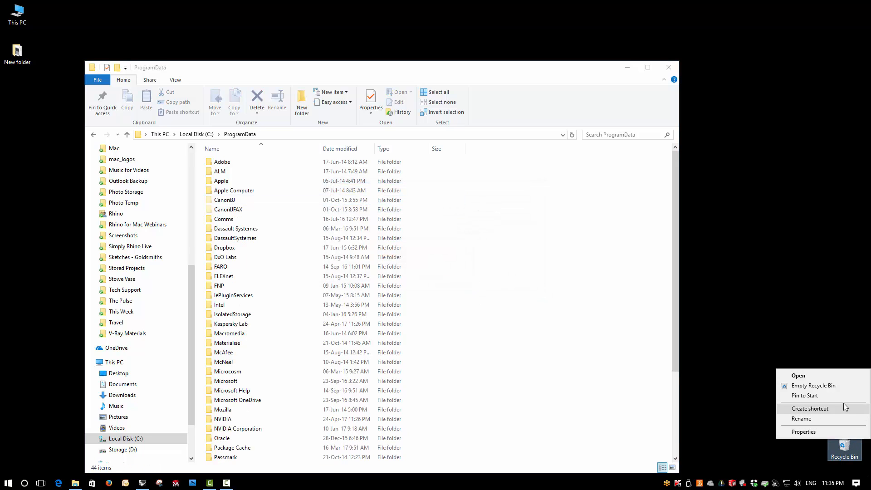
click(840, 387)
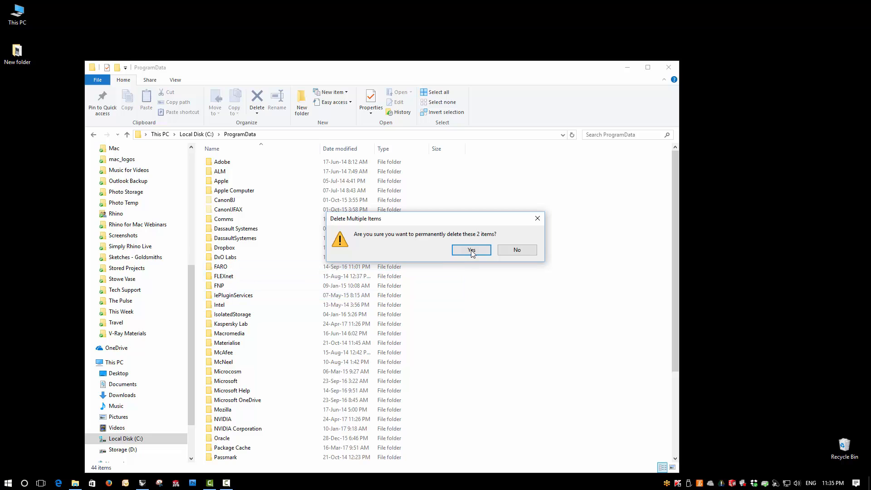
click(472, 250)
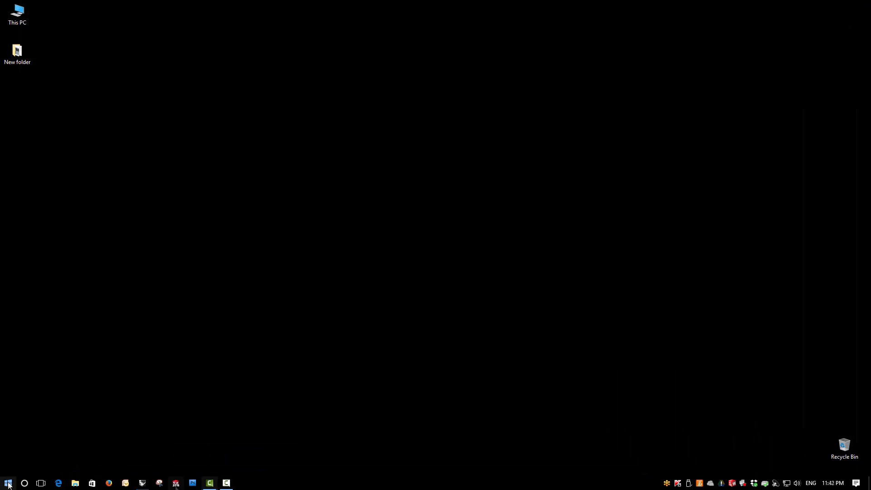
Launch Rhinoceros 5 (64-bit).
click(9, 483)
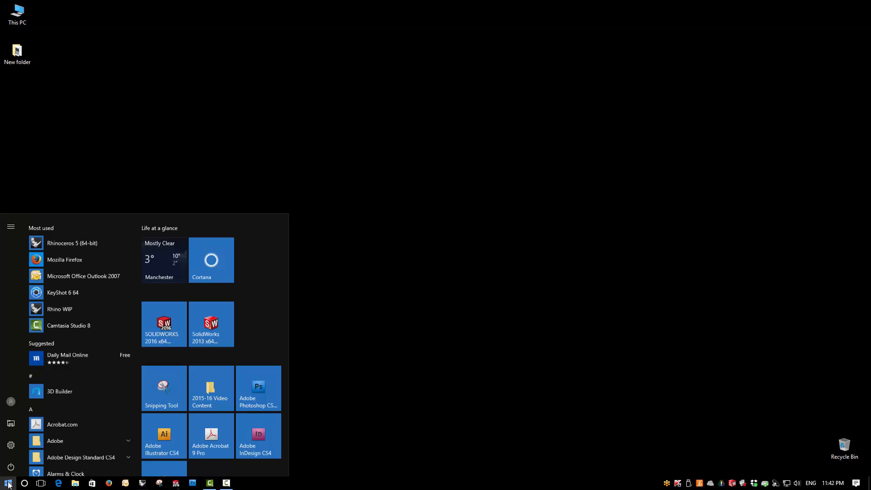
click(72, 241)
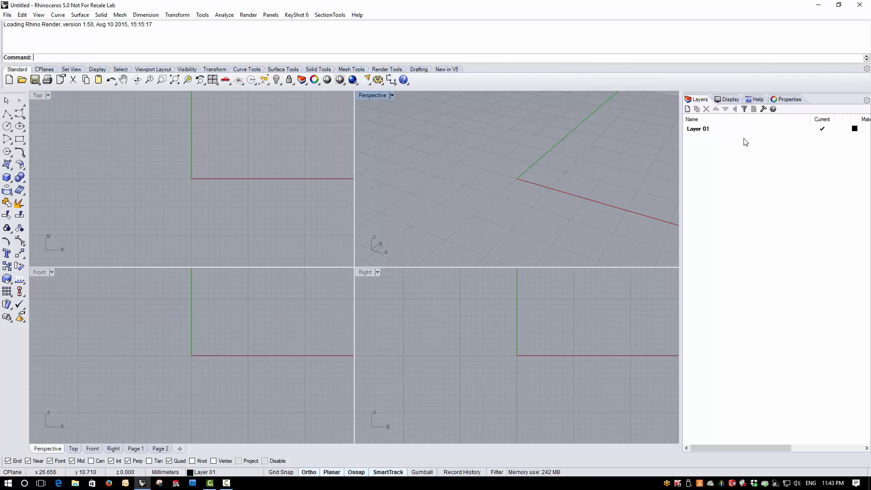
click(867, 100)
Show the V-Ray Lights, V-Ray For Rhino 2.0, V-Ray Extra 00 and V-Ray Extra toolbars and spread them apart over the Perspective view.
right_click(815, 80)
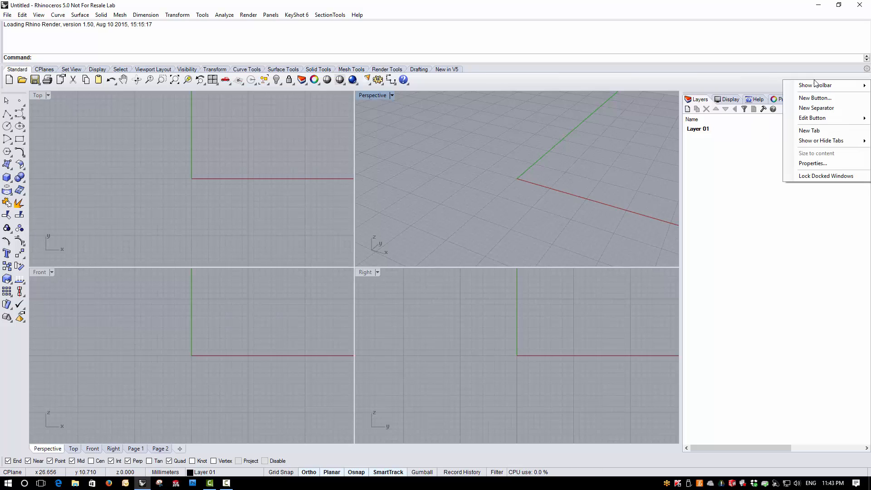
mouse_move(815, 84)
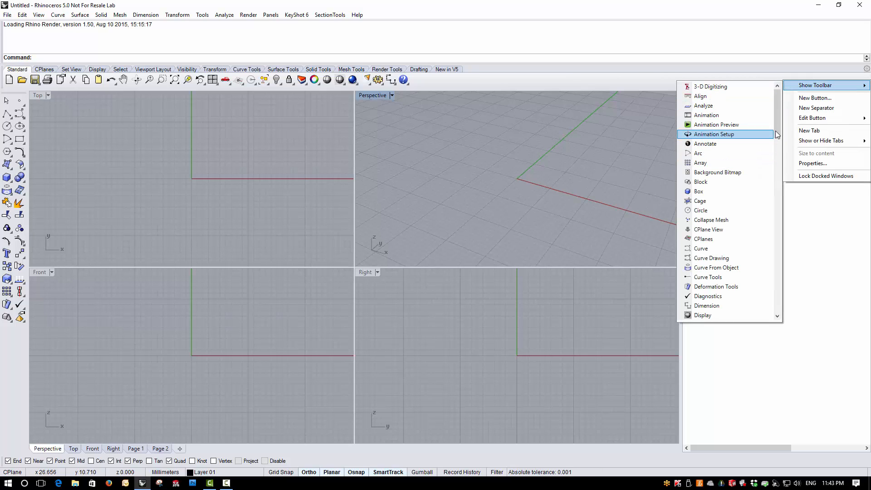
drag(777, 134, 784, 318)
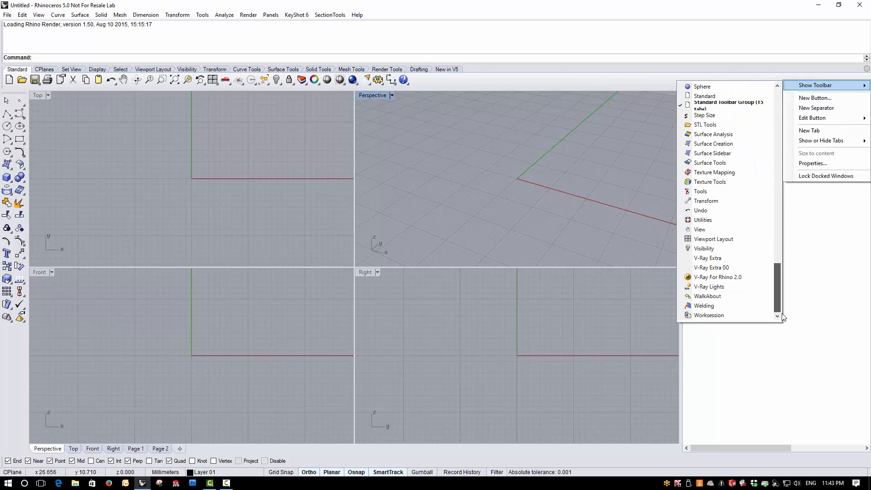
click(718, 287)
click(720, 277)
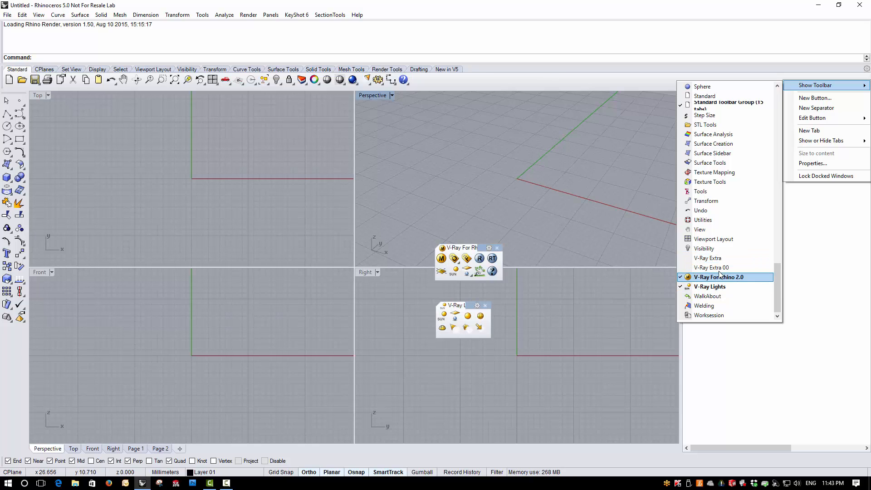
click(719, 268)
click(719, 258)
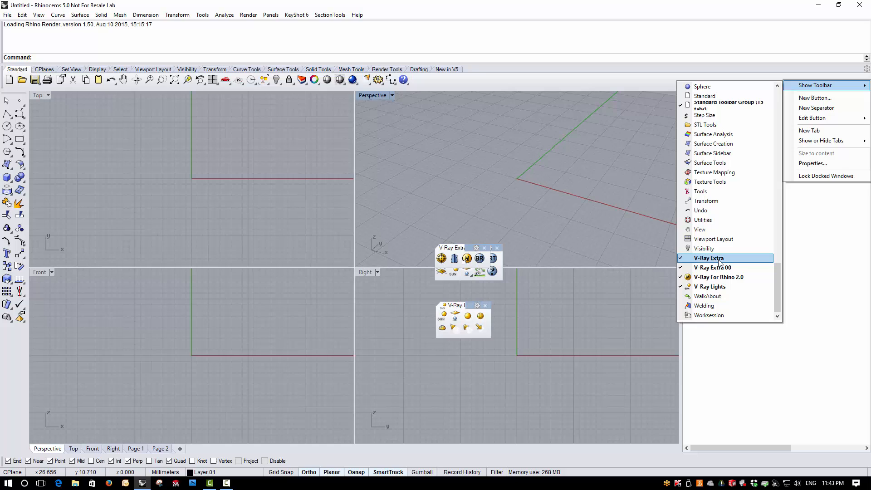
click(612, 222)
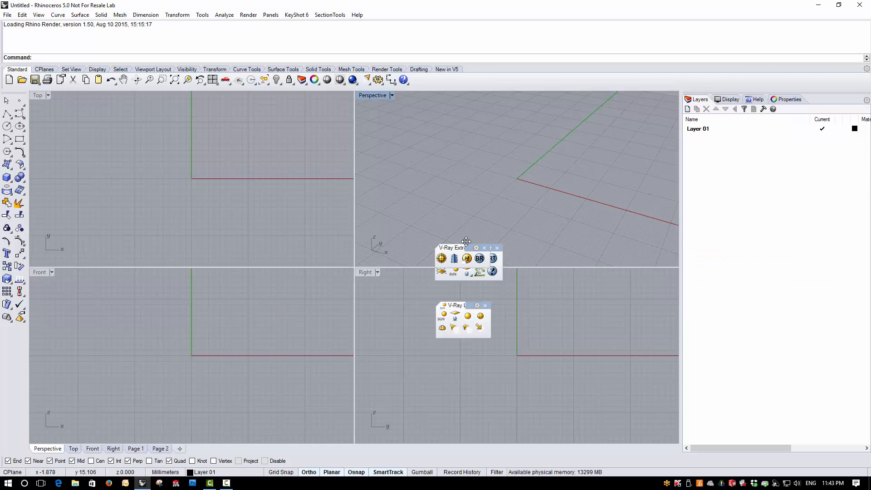
drag(467, 241, 461, 190)
drag(465, 248, 553, 188)
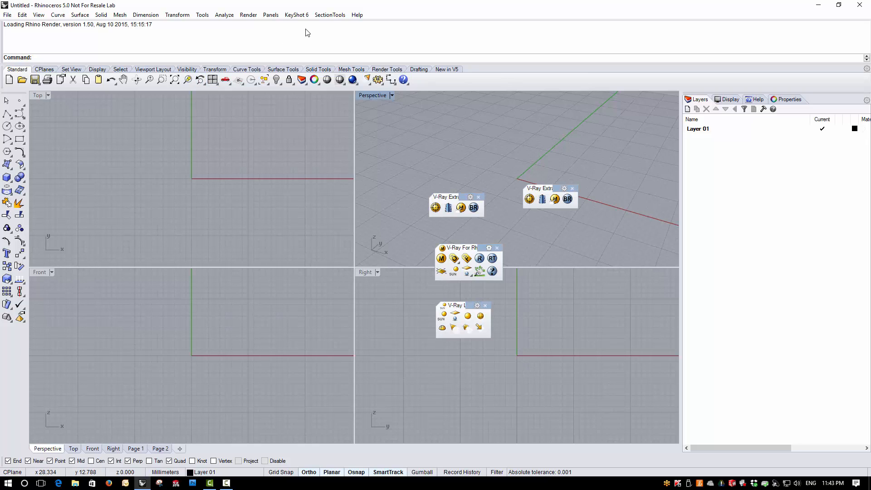
Reset the Rhino toolbars with the ToolbarReset command and restart Rhinoceros 5.
text(Toolbar)
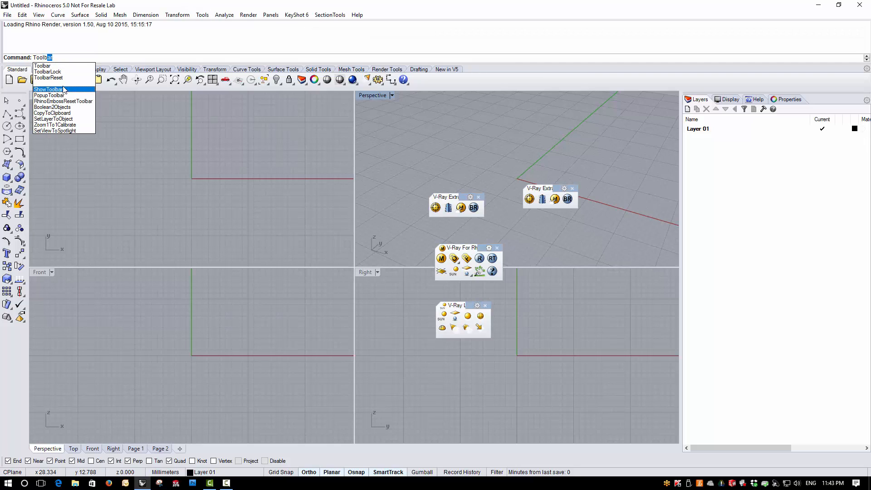
click(58, 78)
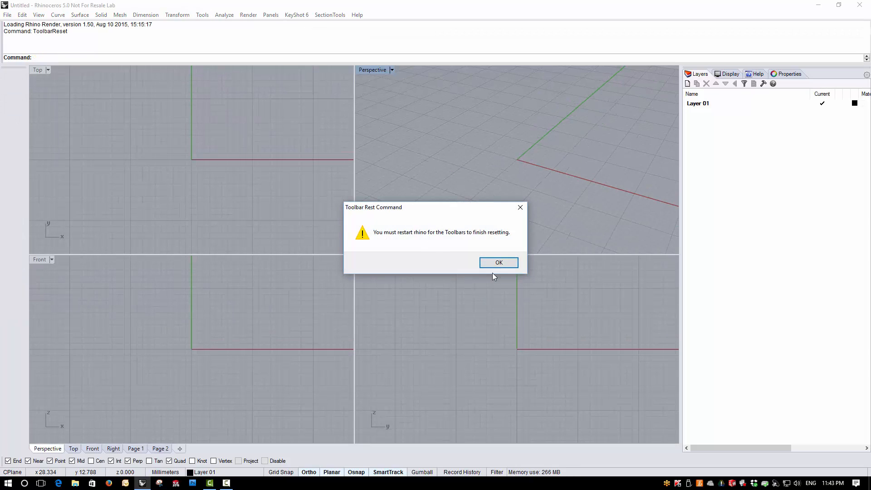
click(499, 263)
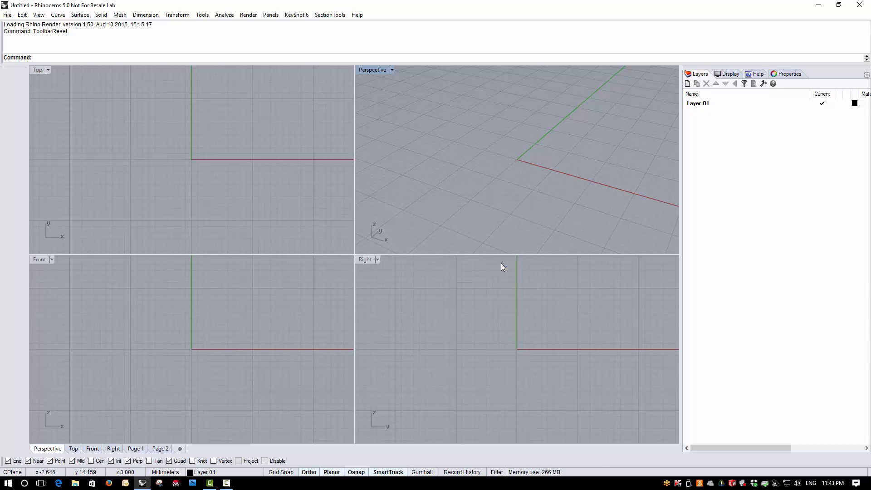
click(860, 5)
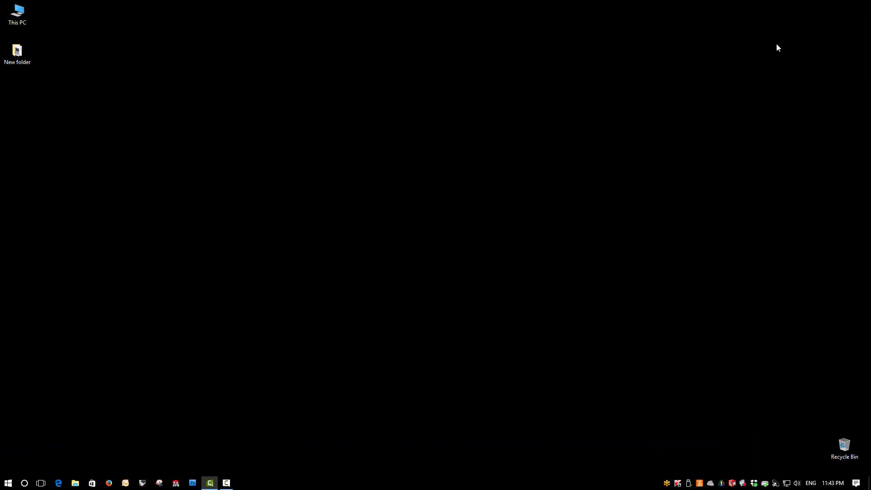
click(8, 483)
click(85, 241)
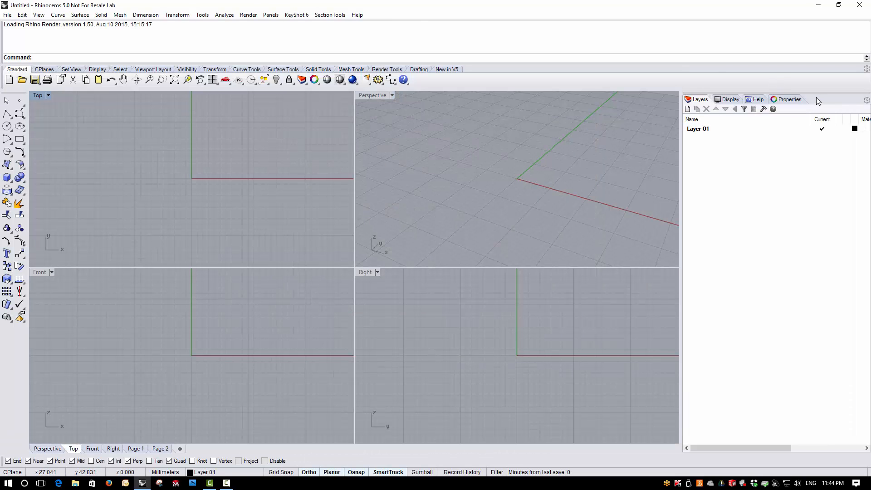
Check the list of available toolbars for leftover V-Ray entries.
right_click(818, 79)
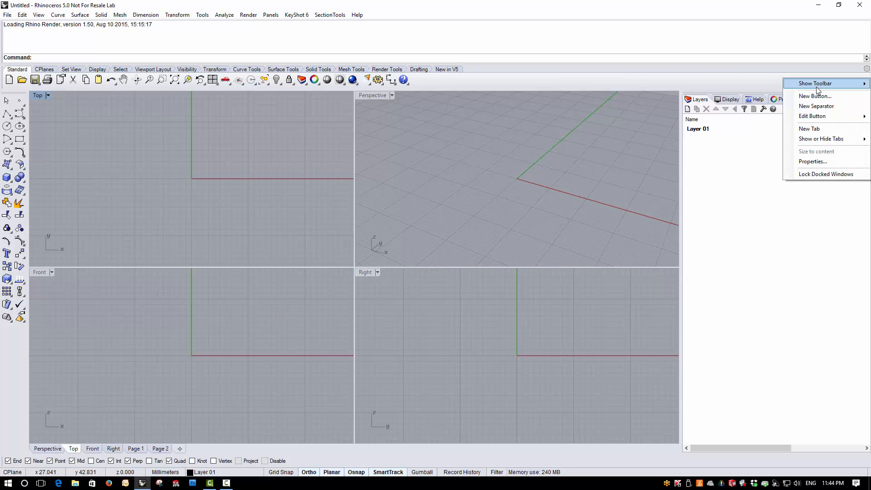
mouse_move(816, 87)
drag(777, 95, 758, 109)
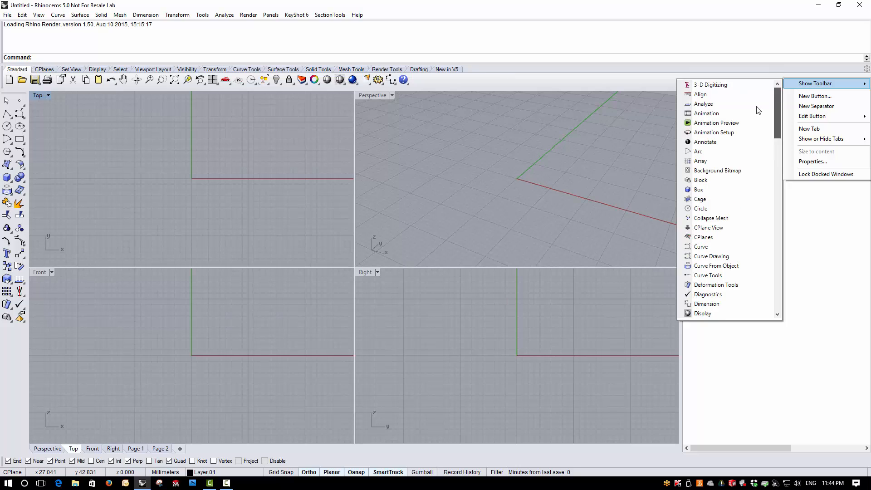
click(671, 160)
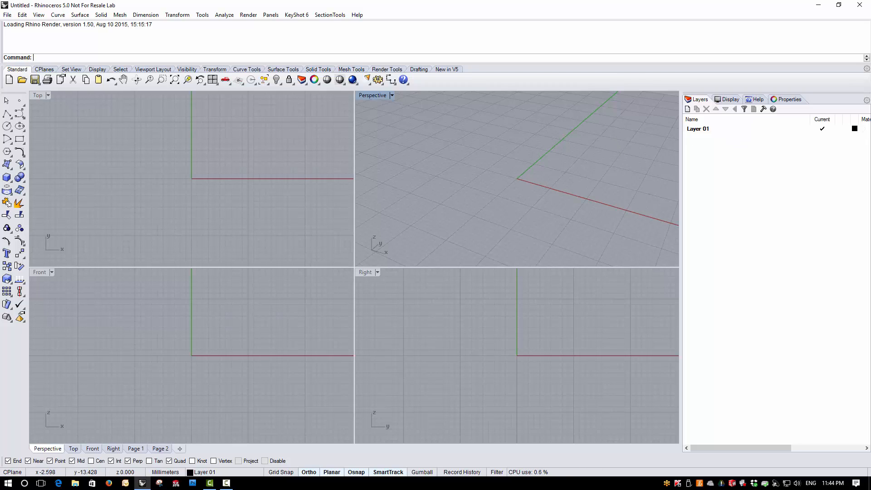
click(8, 485)
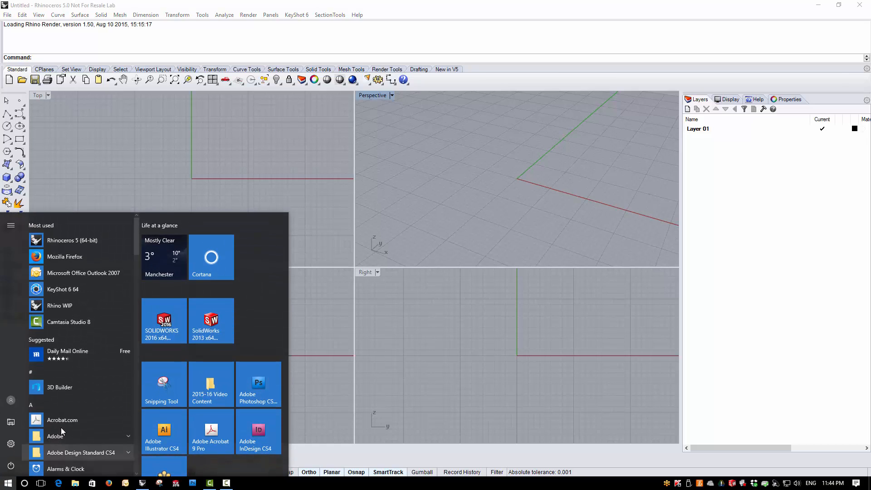
scroll(77, 401, down, 5)
scroll(77, 404, down, 1)
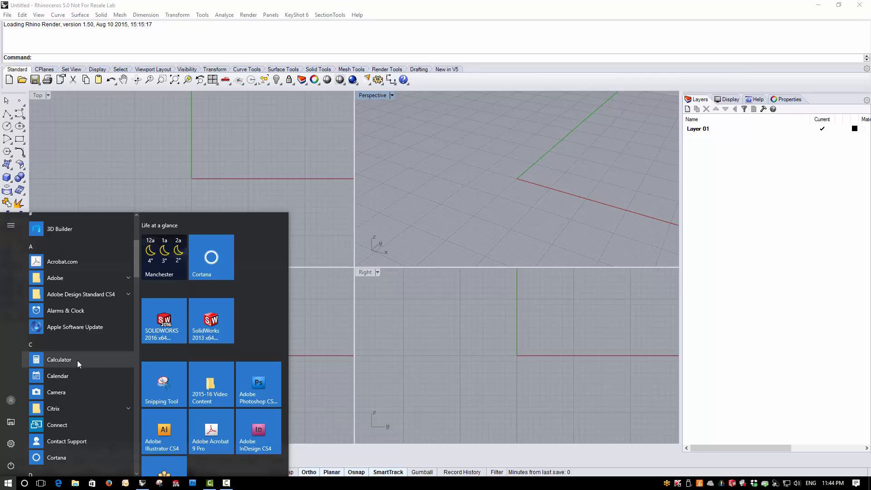
click(163, 147)
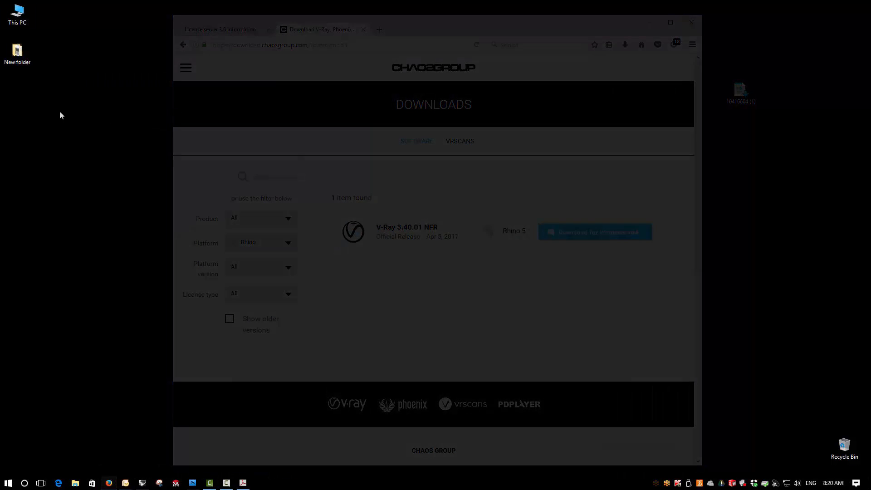
Open the Downloads folder in File Explorer and move the vray_nfr_34001_rhino_5_win_x64 installer onto the desktop.
double_click(19, 13)
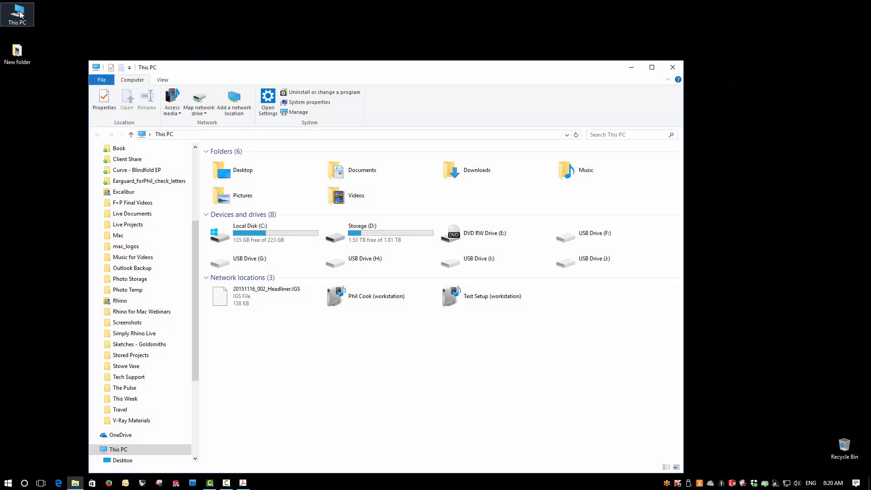
double_click(476, 171)
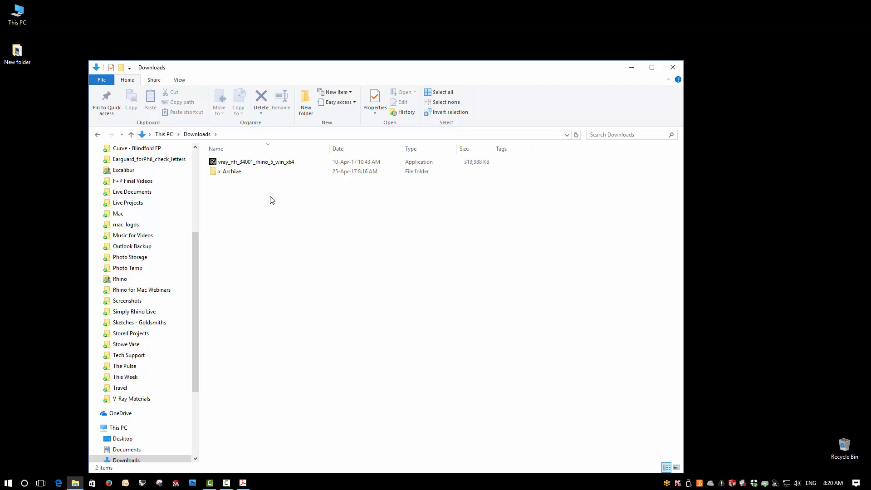
click(261, 163)
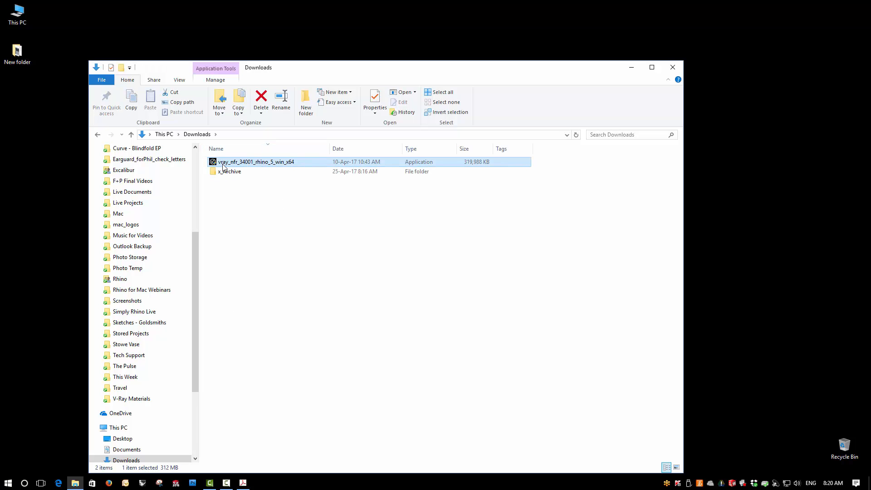
drag(223, 167, 766, 213)
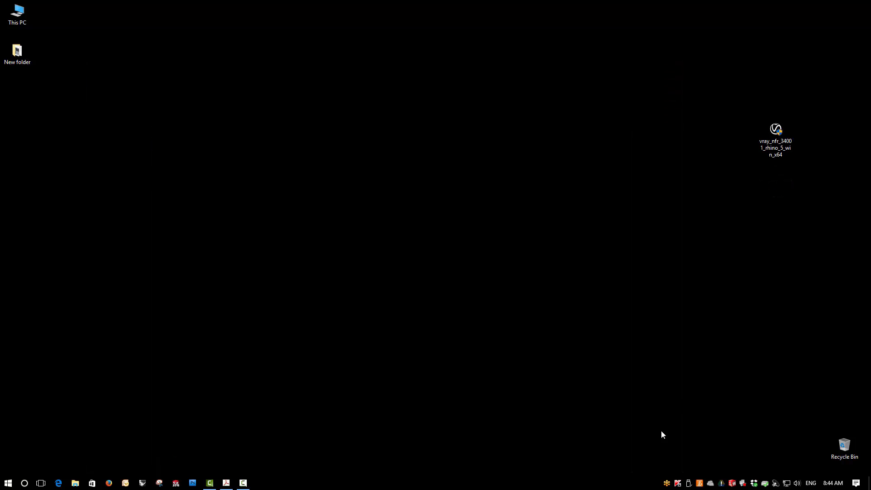
Pause Kaspersky Internet Security protection with the Pause option and dismiss the resulting security notifications.
right_click(678, 483)
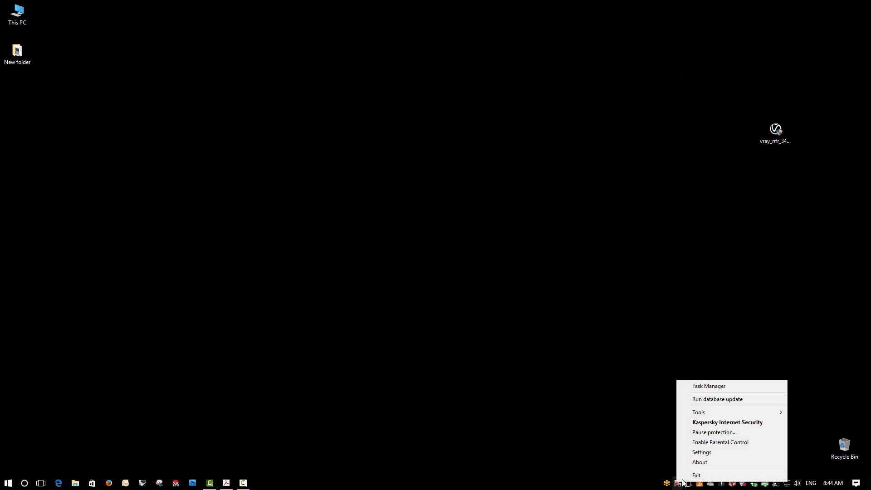
click(717, 433)
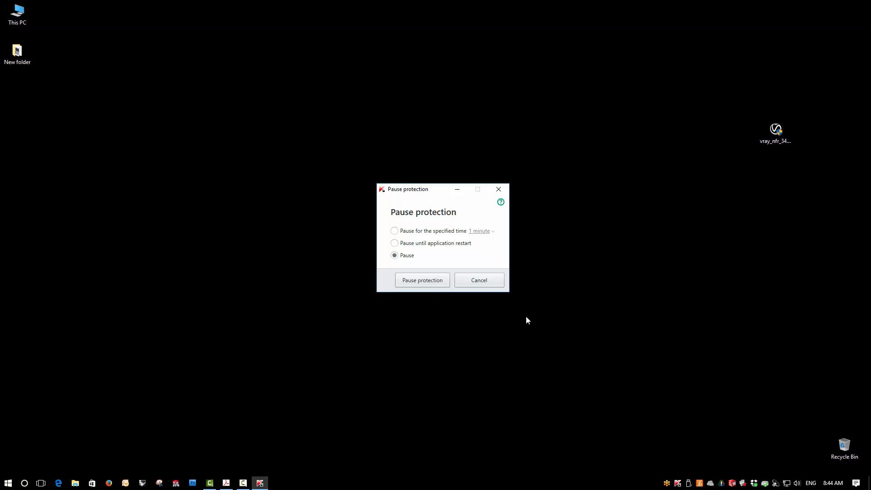
click(422, 281)
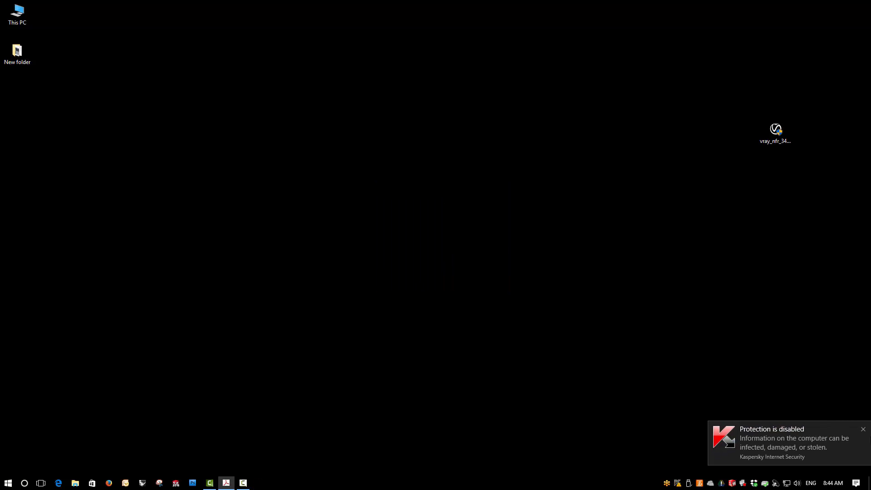
click(863, 430)
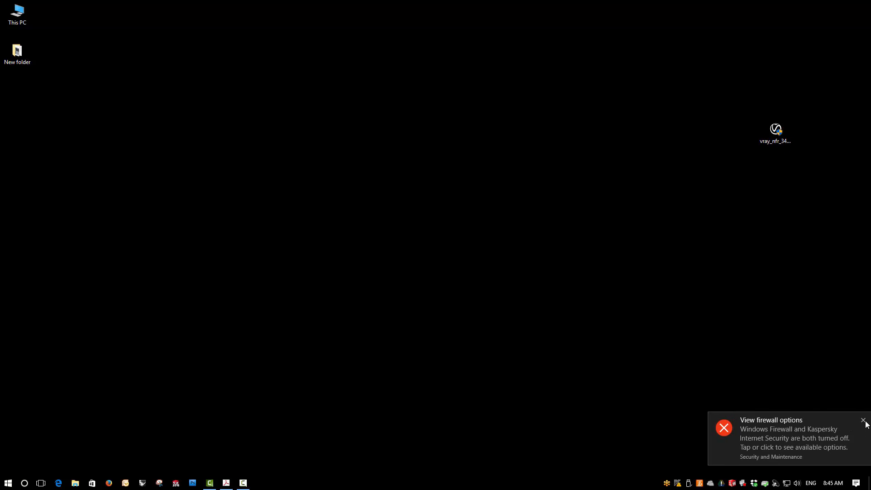
click(865, 420)
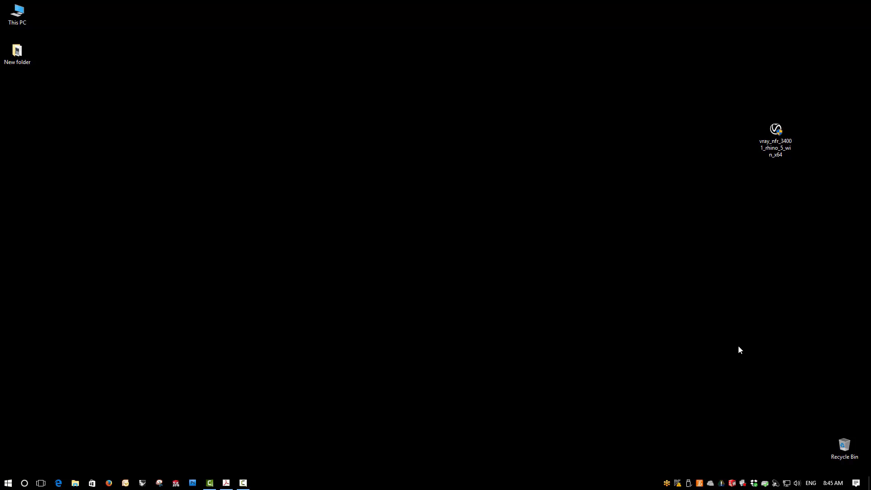
Run the V-Ray 3.40.01 installer from the desktop, accept the licence agreement, customize it to use a local V-Ray license server and start installing.
double_click(784, 136)
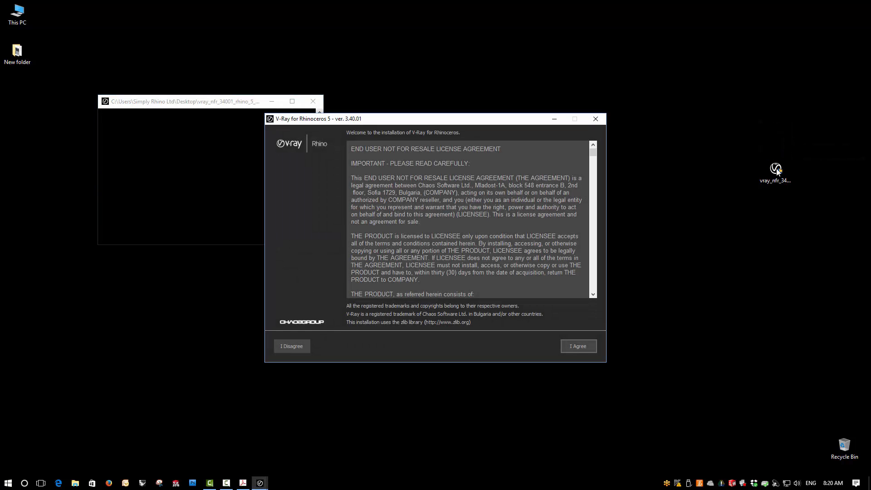
click(580, 347)
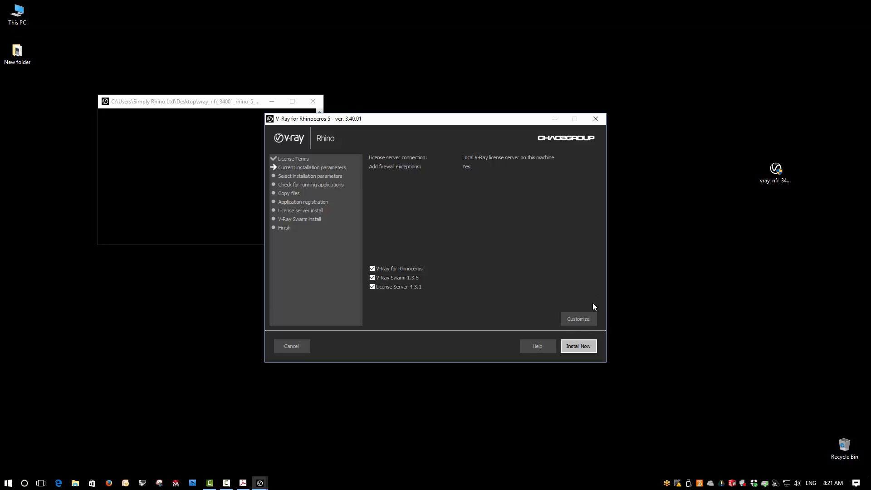
click(580, 319)
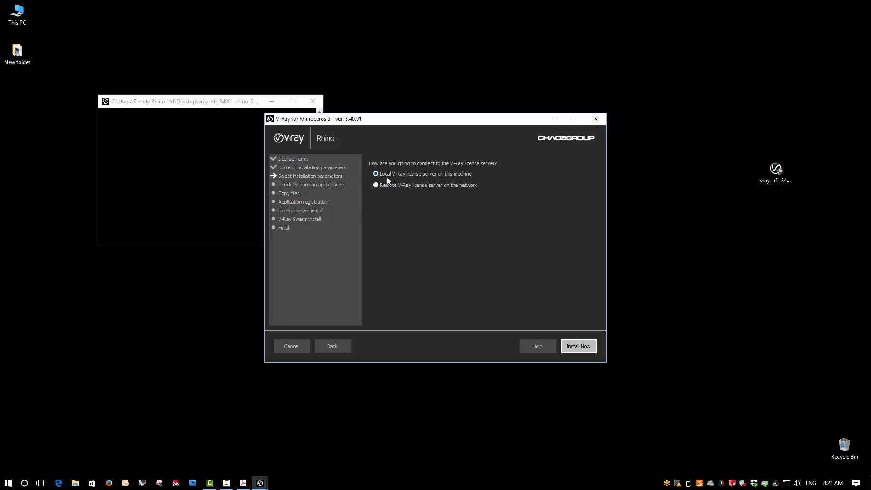
click(472, 174)
click(575, 347)
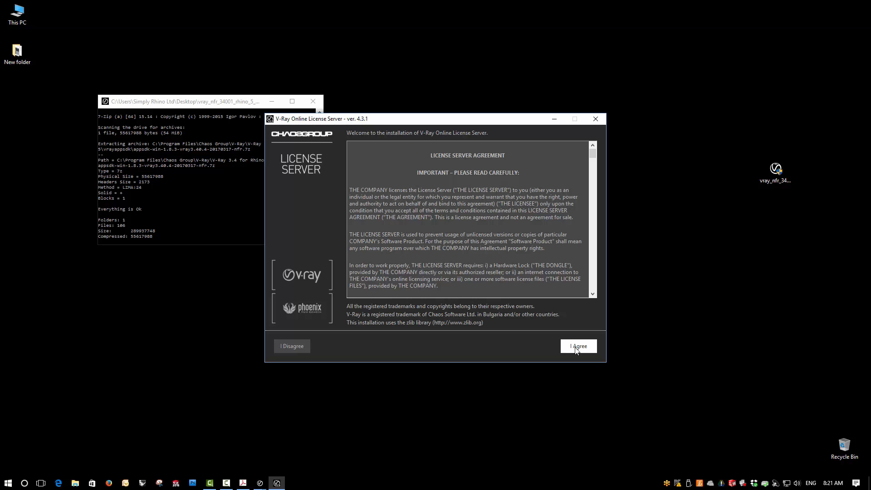
Accept the License Server agreement and install V-Ray Online License Server 4.3.1 with the default parameters.
click(576, 347)
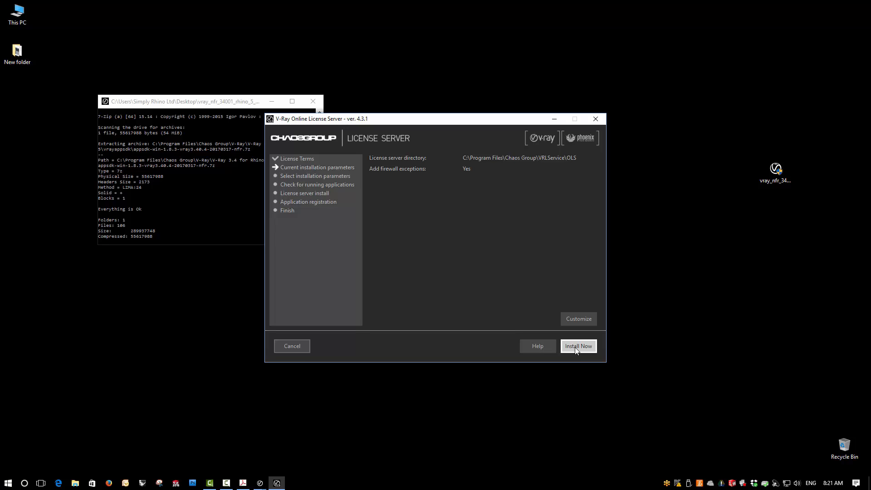
click(576, 347)
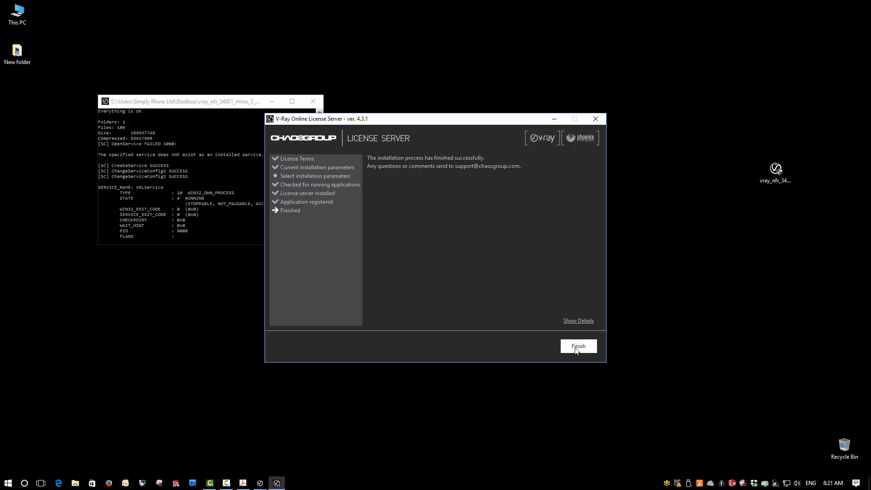
click(575, 347)
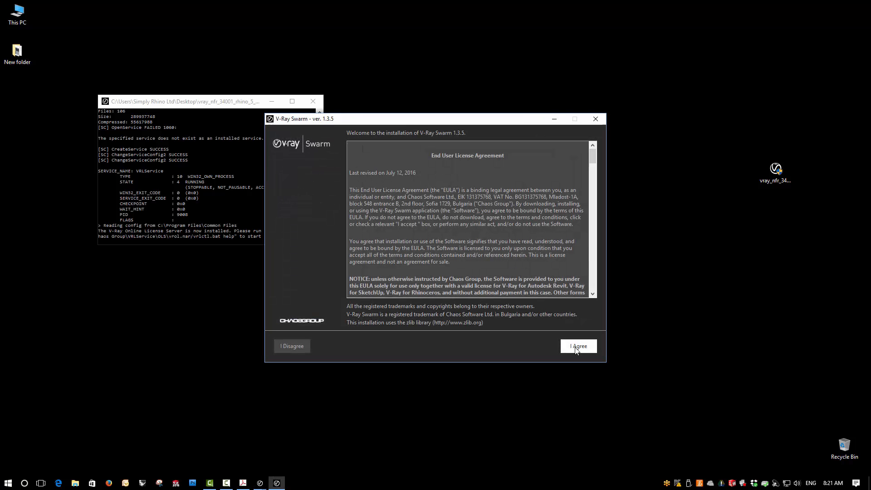
Skip enabling online licensing on the license server's first-run page and highlight the server address localhost:30304/#/.
click(577, 347)
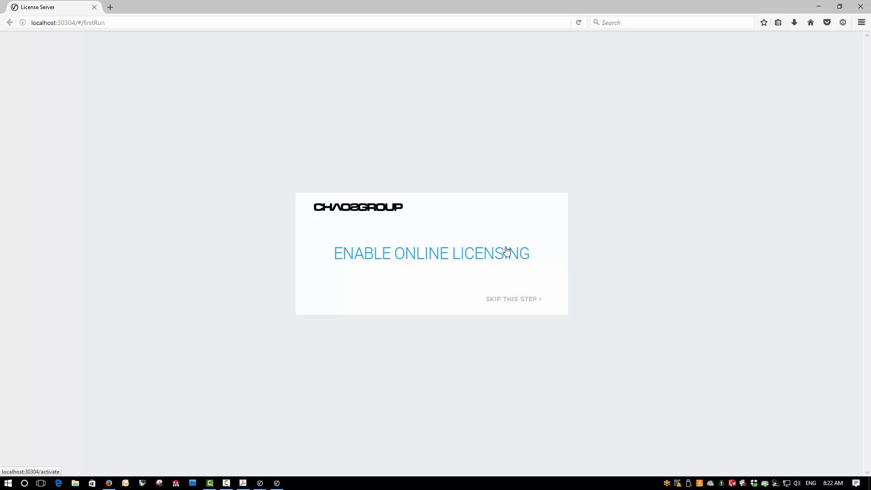
click(515, 300)
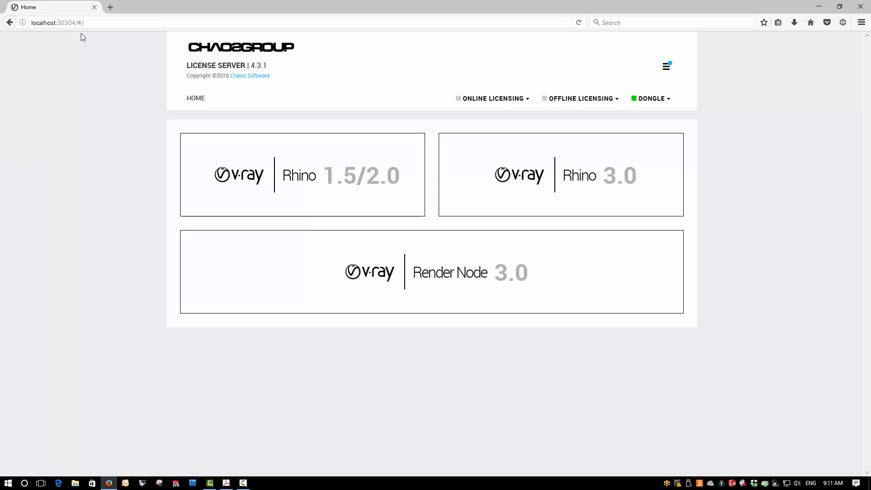
drag(91, 22, 41, 42)
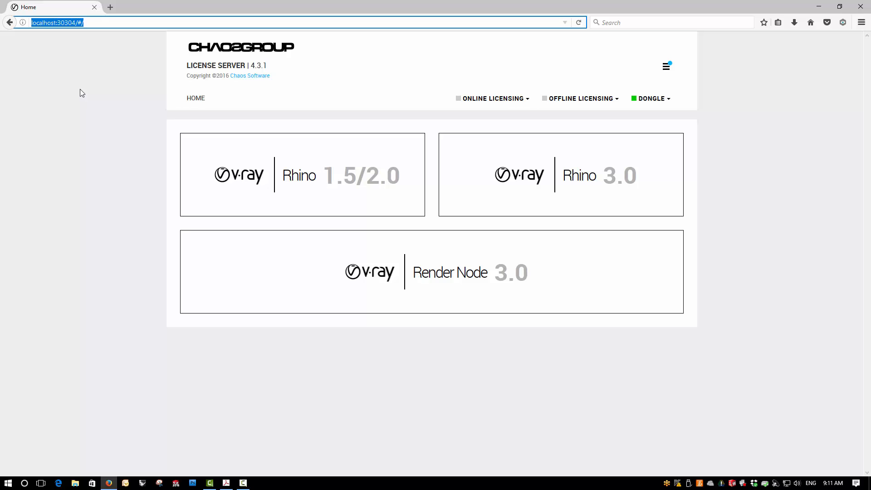
click(80, 89)
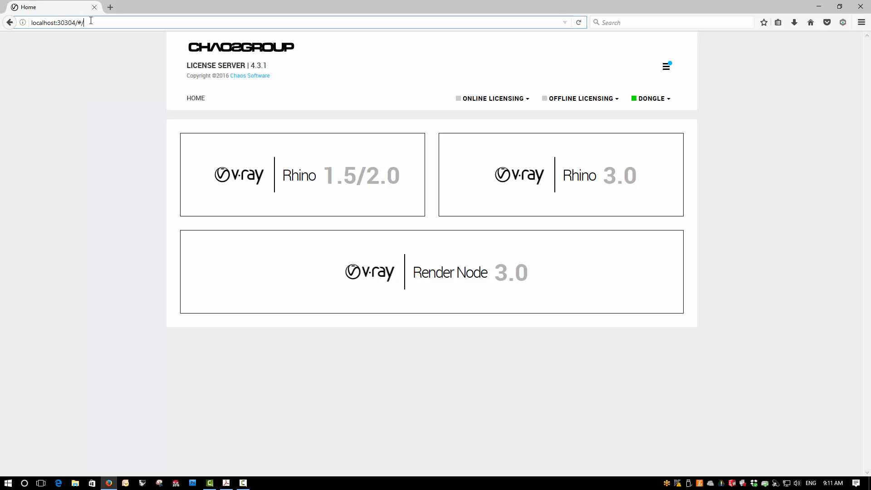
click(45, 23)
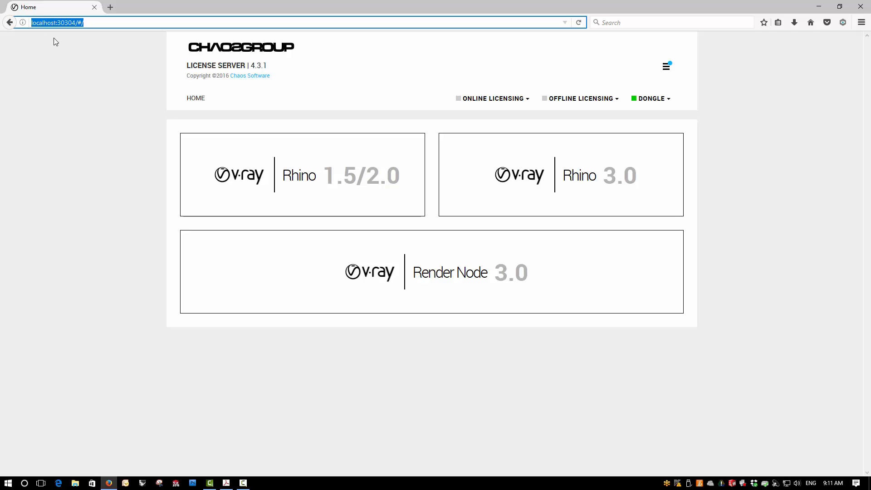
click(80, 61)
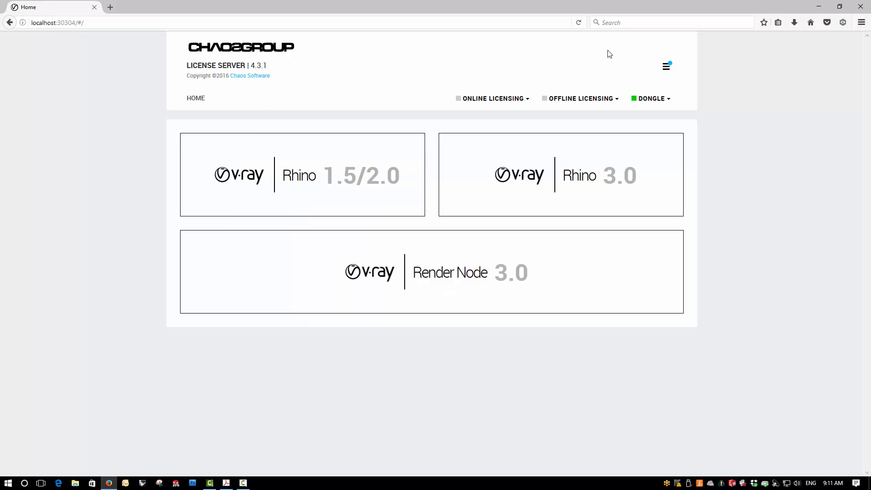
Check the dongle licensing details and the licenses listed for V-Ray Rhino 3.0, Rhino 1.5/2.0 and Render Node 3.0.
click(650, 103)
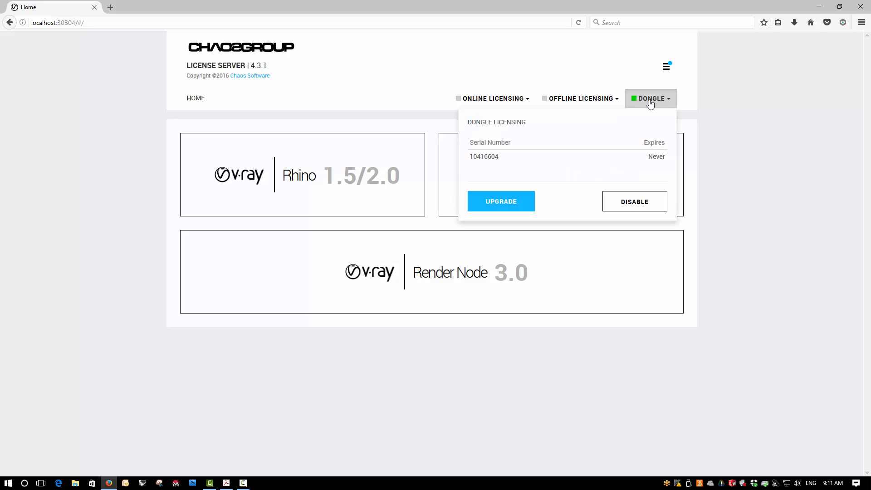
click(648, 101)
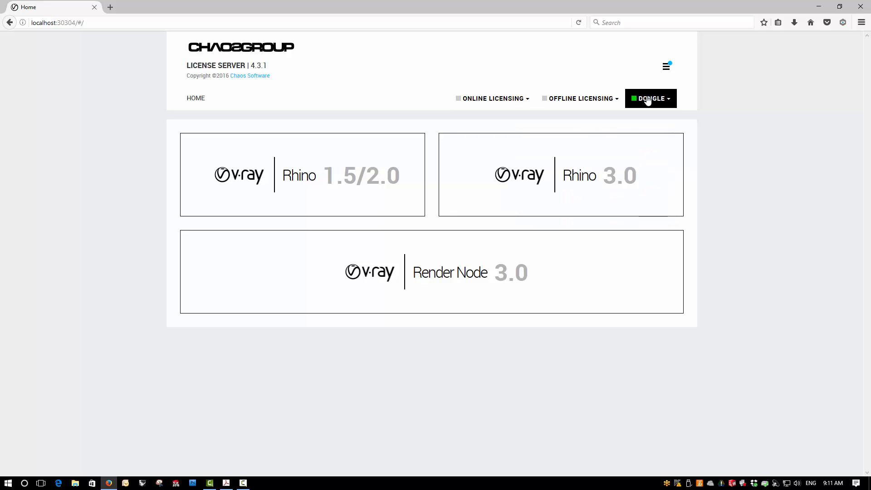
click(523, 174)
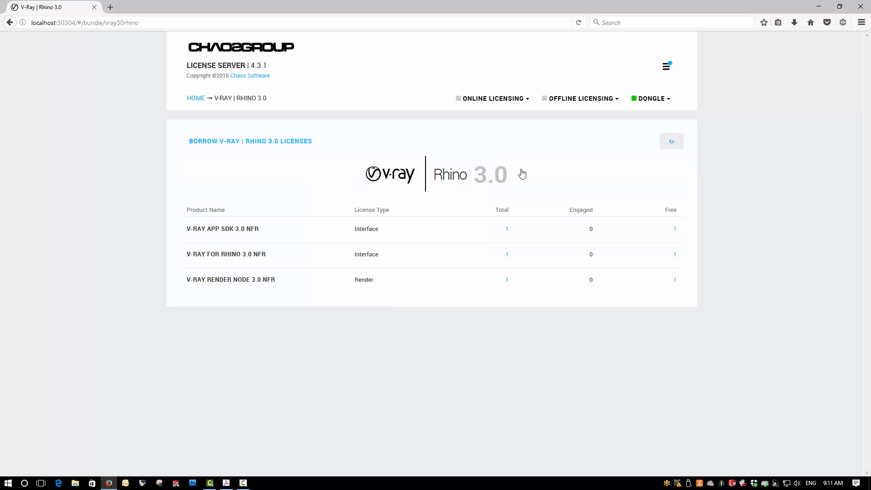
click(194, 100)
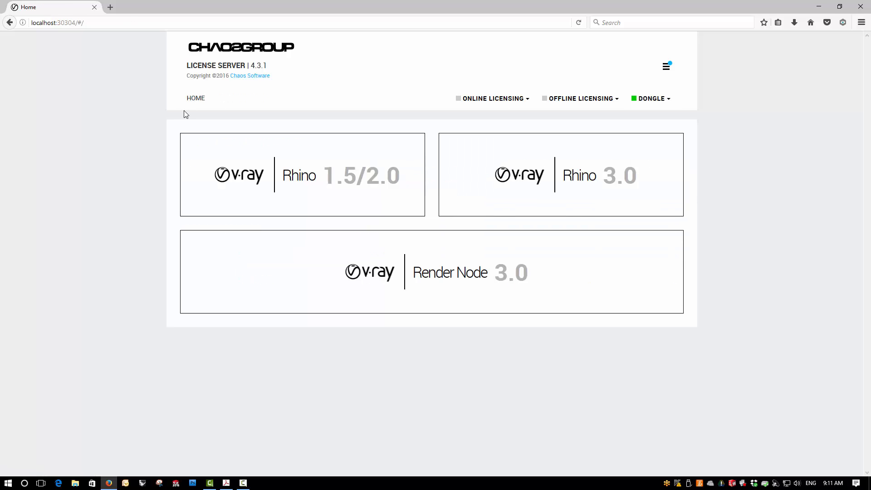
click(295, 184)
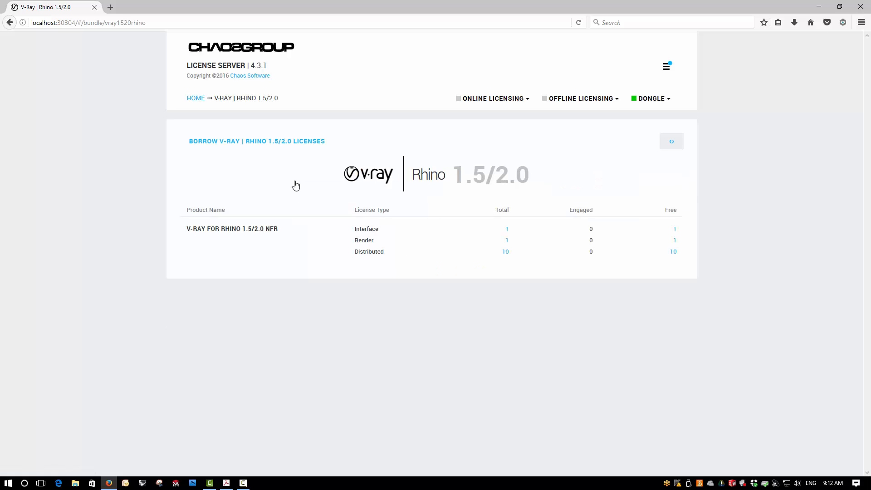
click(192, 99)
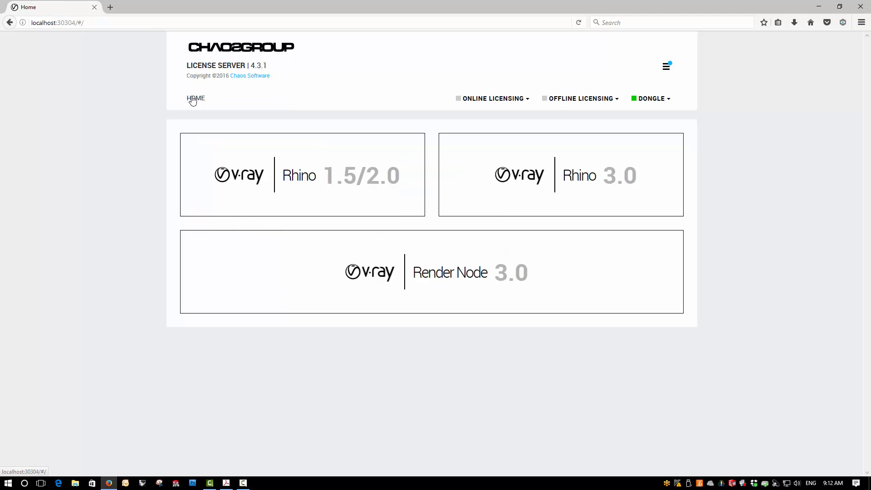
click(462, 266)
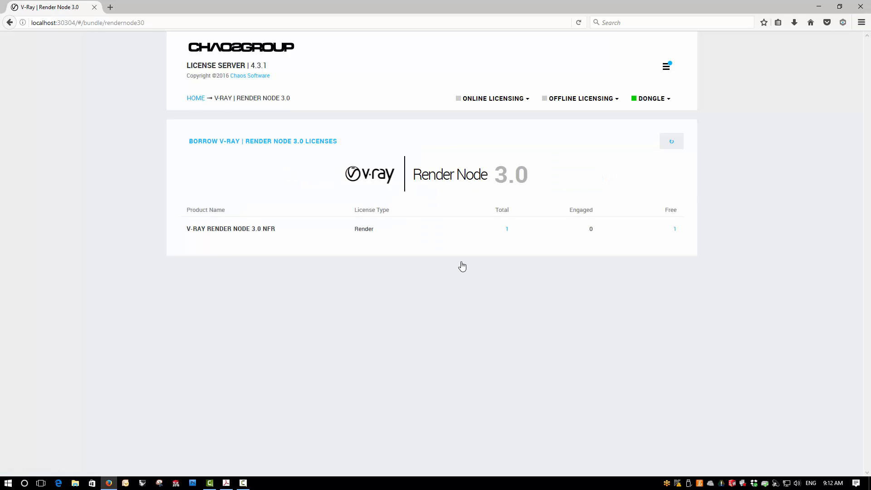
click(195, 102)
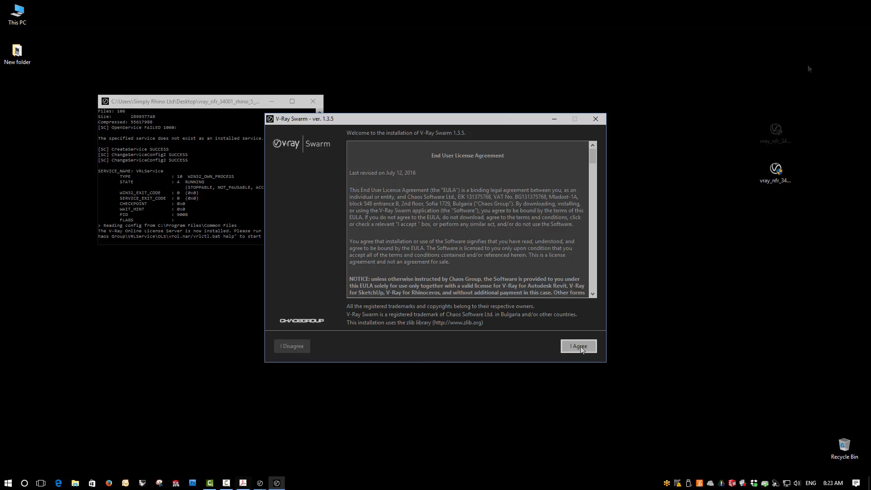
Install V-Ray Swarm 1.3.5 with the default settings and finish the V-Ray for Rhinoceros 5 installation, keeping the option to open the changelog.
click(581, 347)
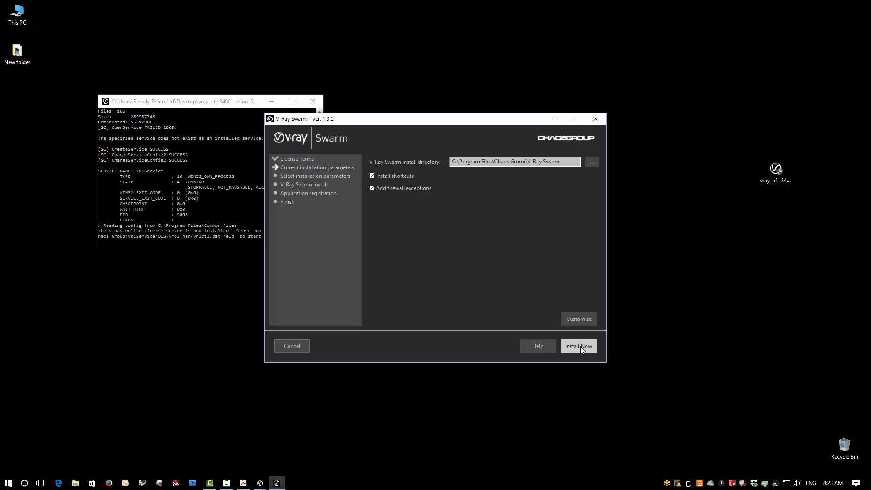
click(579, 346)
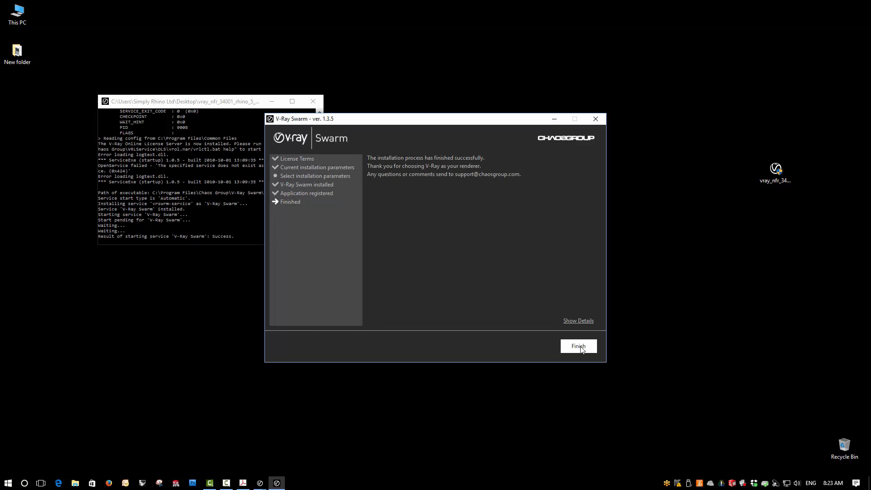
click(581, 347)
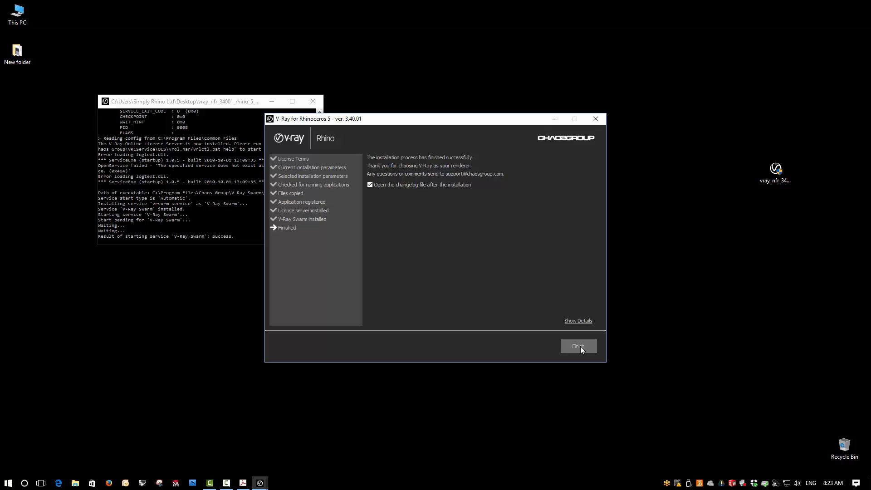
click(579, 347)
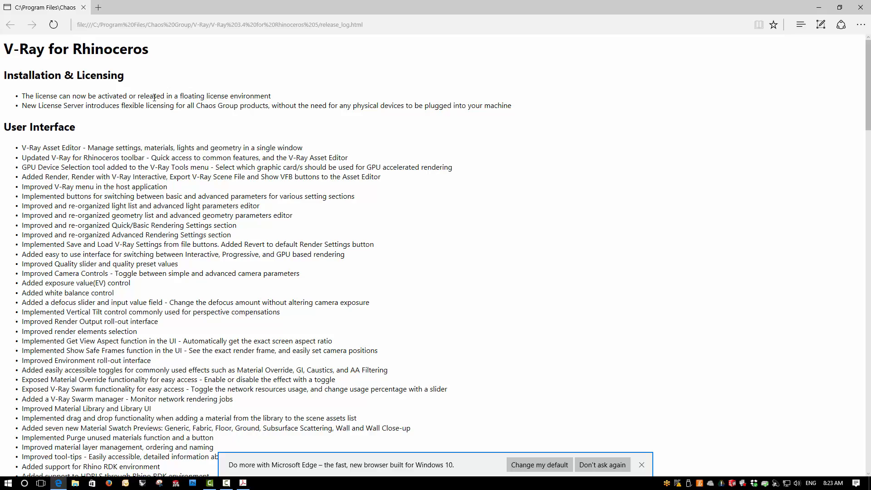
Look through the V-Ray for Rhinoceros release log and close it.
scroll(158, 94, down, 12)
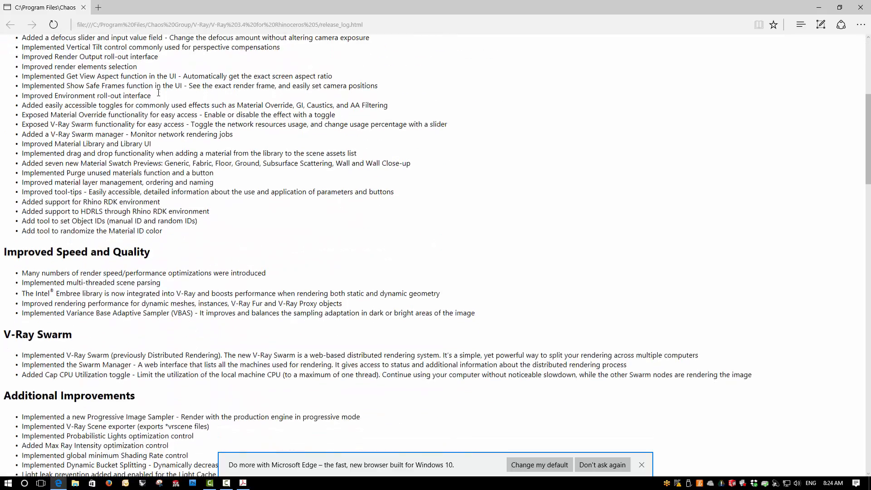
scroll(158, 93, up, 12)
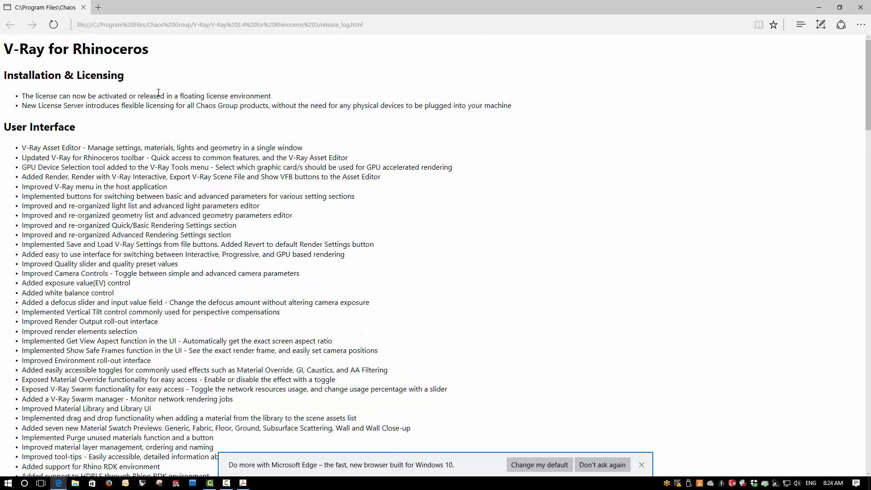
click(861, 7)
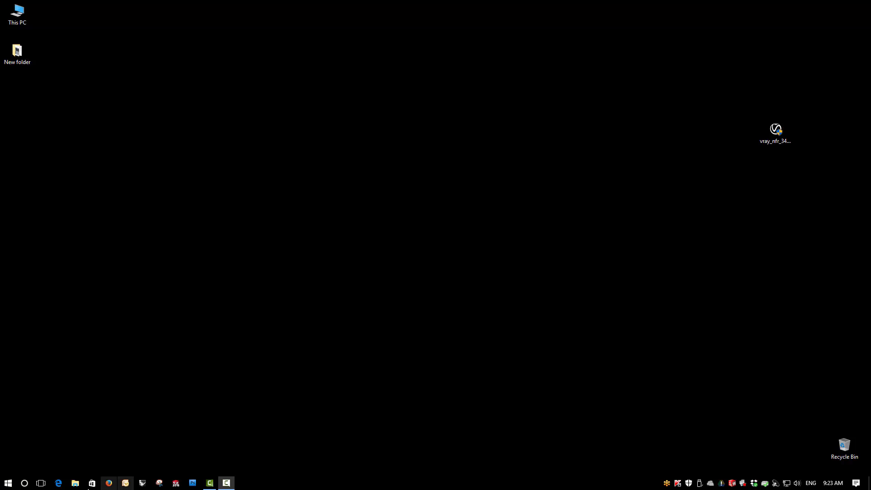
Start Rhinoceros 5 (64-bit) to load the newly installed V-Ray.
click(8, 484)
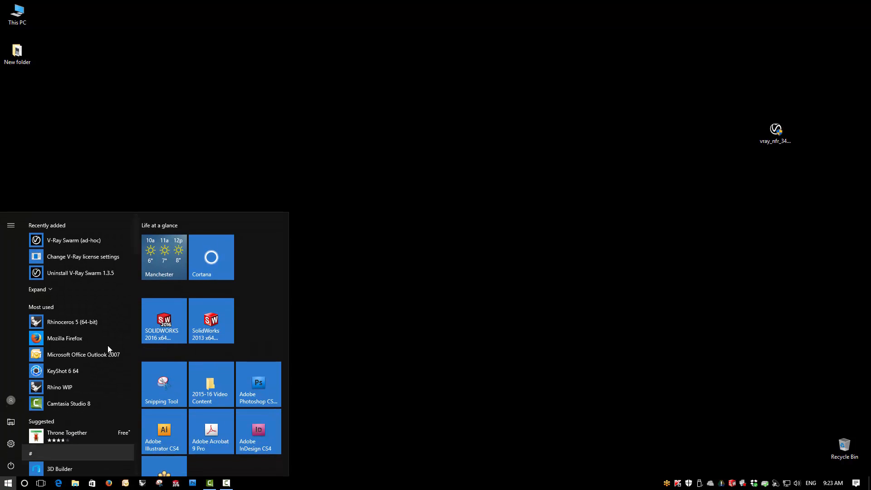
click(88, 338)
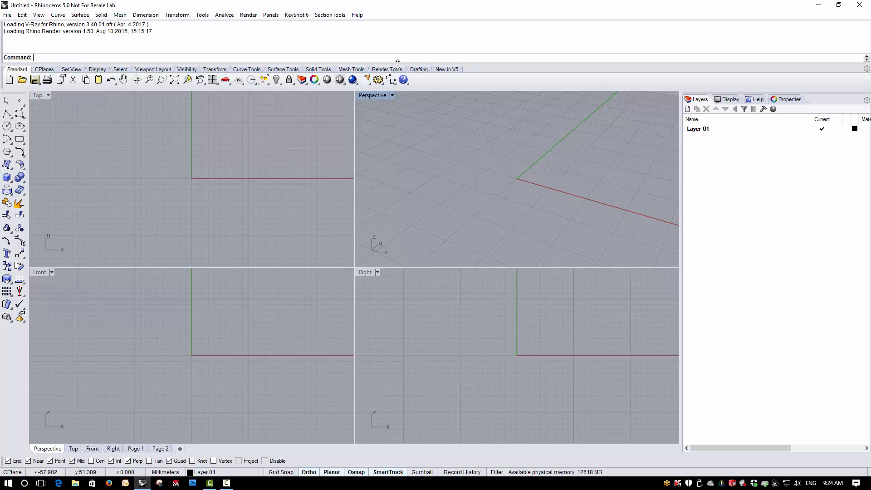
Set V-Ray for Rhino as the current renderer.
click(248, 15)
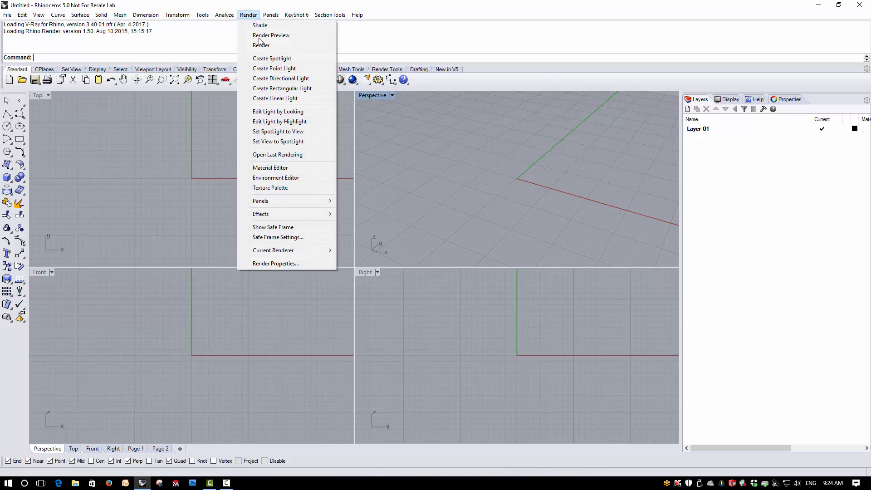
mouse_move(293, 249)
click(354, 259)
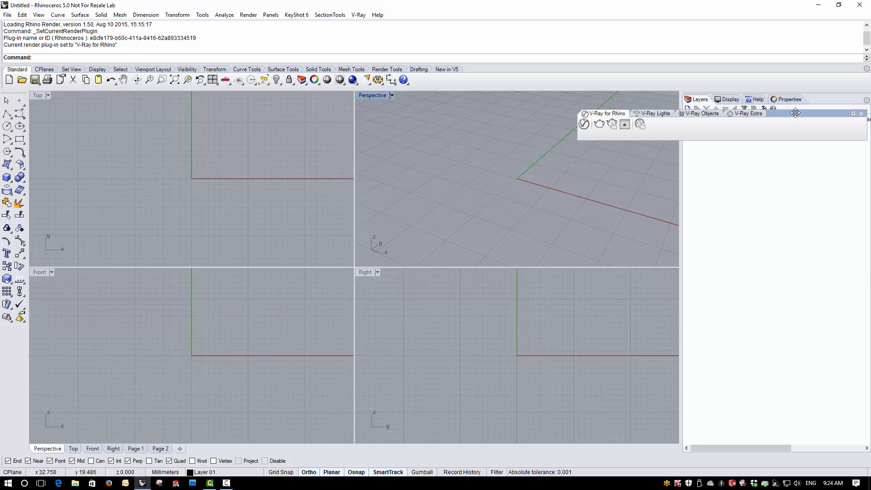
Dock the V-Ray for Rhino, V-Ray Lights, V-Ray Objects and V-Ray Extra toolbars beside the New in V5 toolbar.
drag(798, 112, 603, 163)
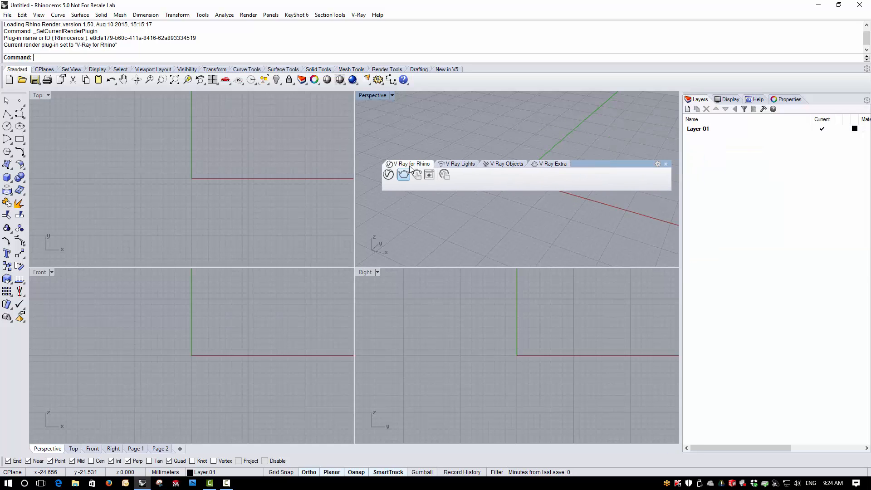
drag(409, 165, 499, 70)
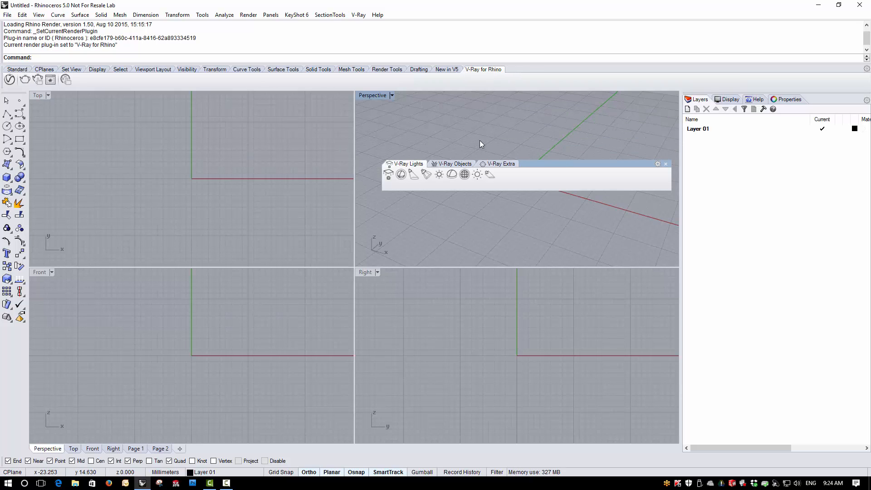
drag(409, 164, 530, 75)
drag(409, 164, 563, 73)
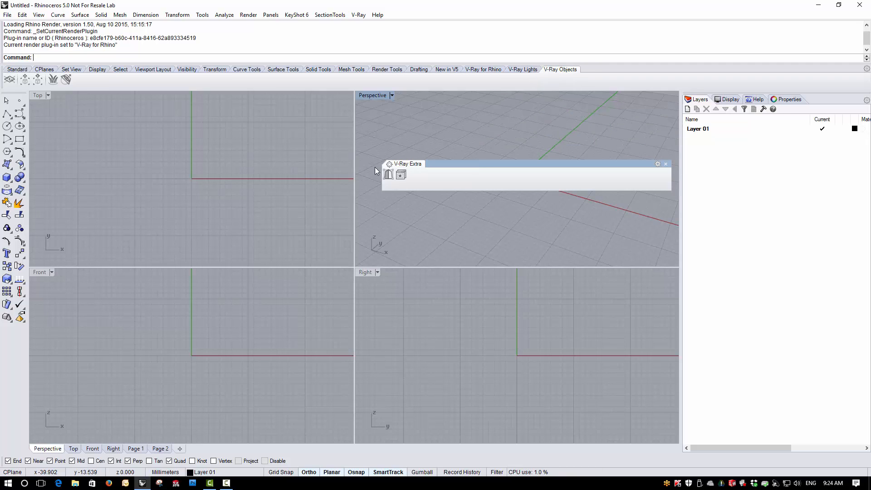
drag(406, 164, 604, 74)
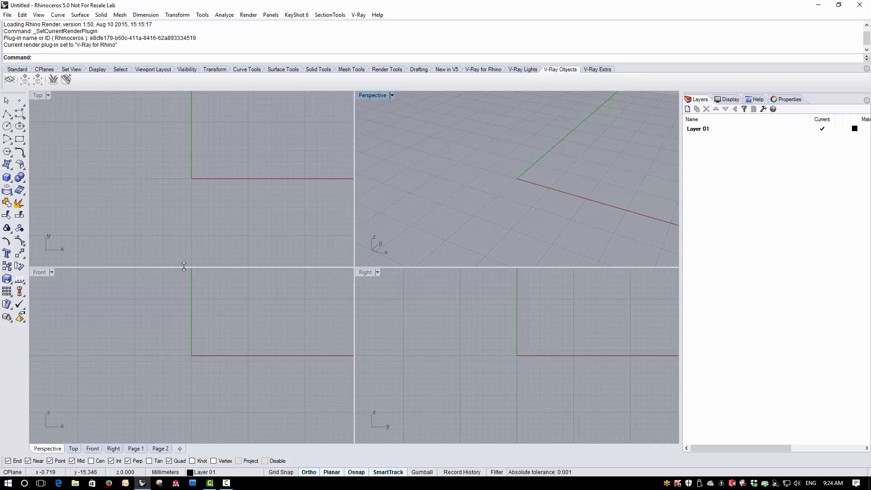
Draw a solid box around the origin in the Perspective view, about 28 by 28 mm and about 19 mm high.
click(7, 177)
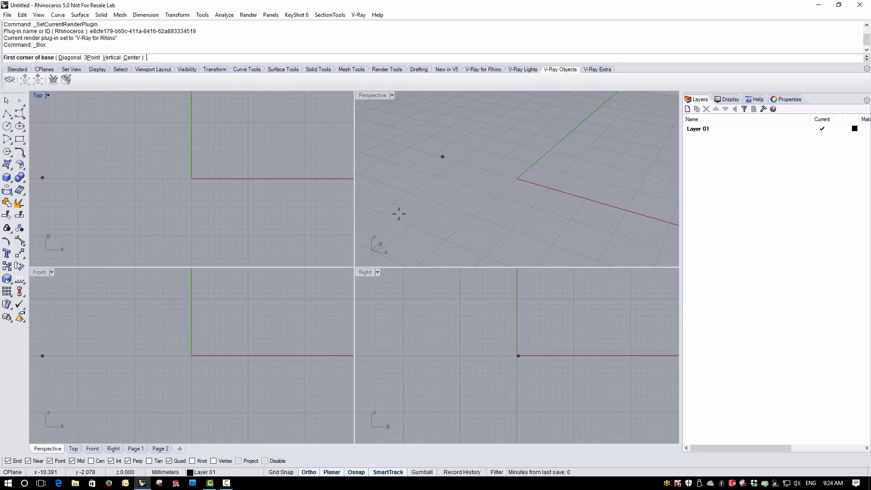
click(439, 199)
click(587, 179)
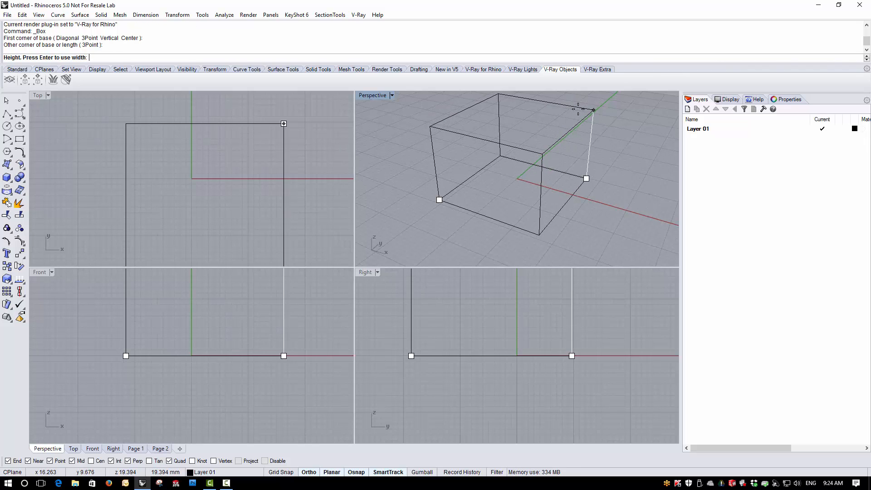
click(578, 109)
scroll(507, 224, down, 2)
right_drag(508, 225, 509, 209)
scroll(528, 160, up, 2)
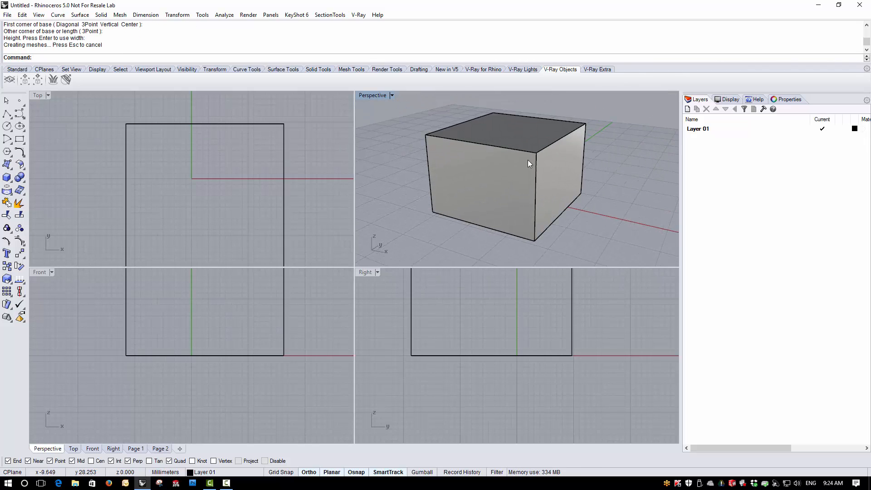
Render the box in the Perspective view with V-Ray, and close the frame buffer and the progress window.
click(475, 70)
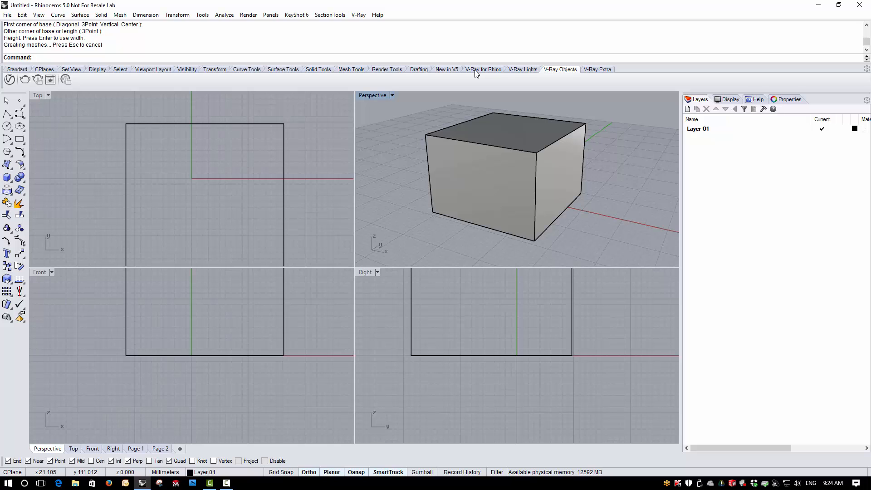
click(25, 80)
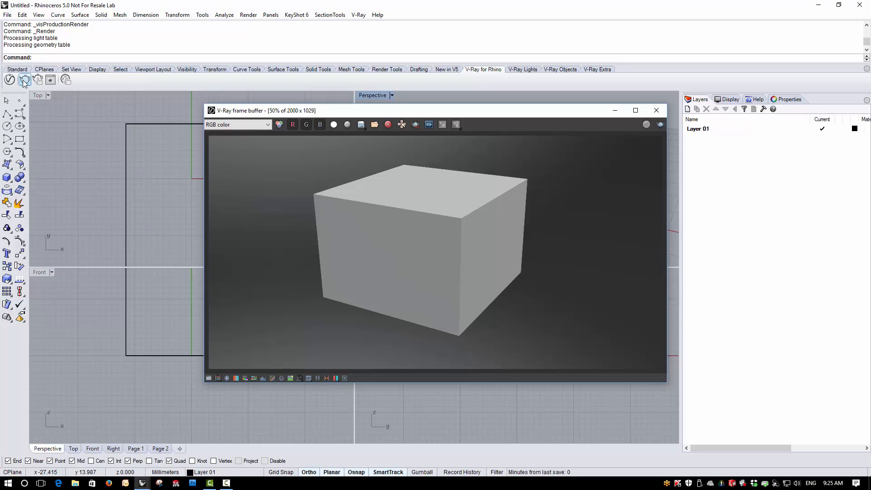
click(656, 112)
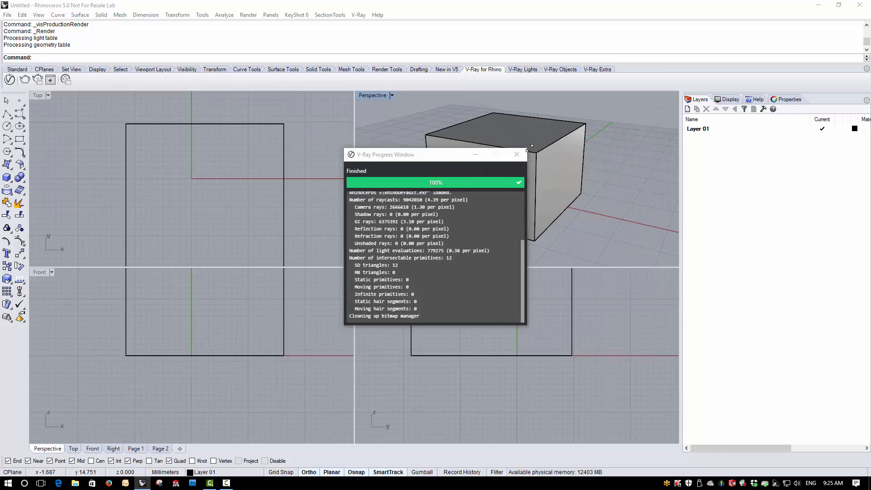
click(517, 154)
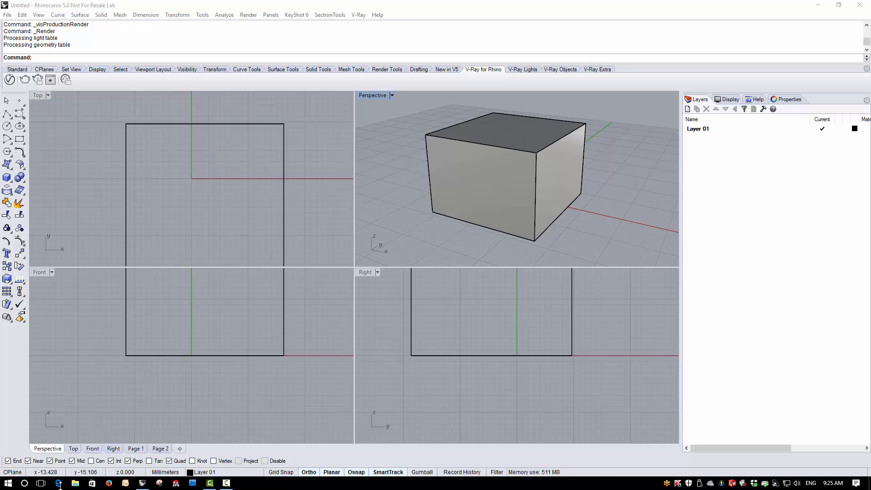
Open the V-Ray Online License Server management page from the Chaos Group programs and skip enabling online licensing.
click(9, 484)
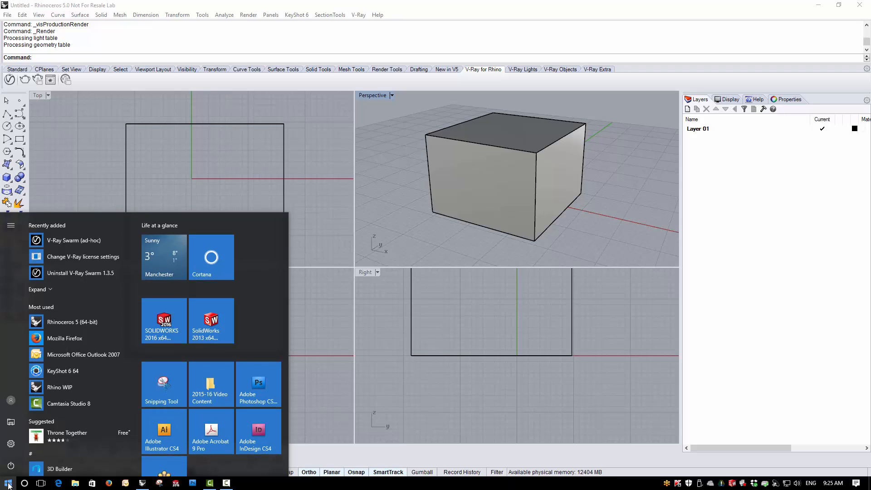
scroll(59, 410, down, 2)
scroll(70, 402, down, 1)
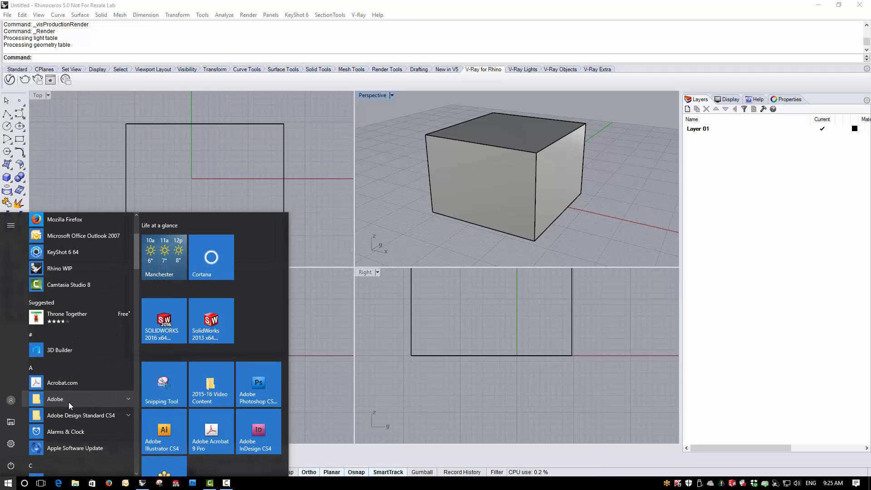
scroll(69, 398, down, 3)
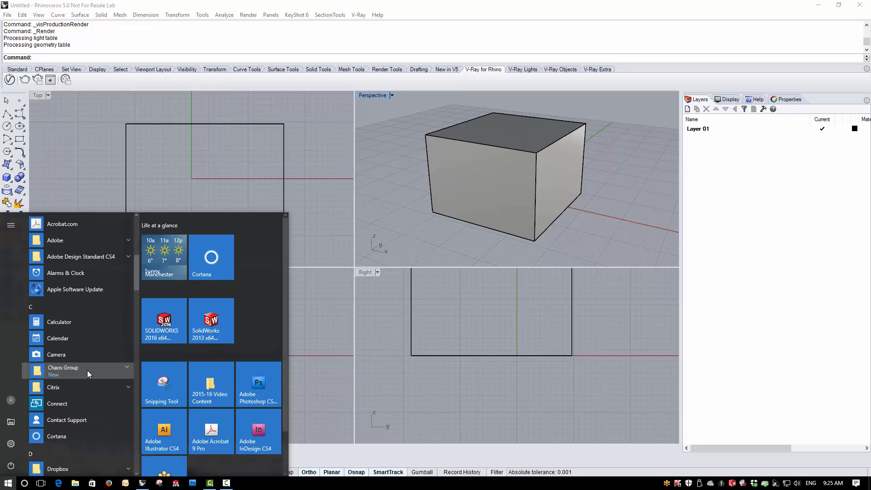
click(87, 370)
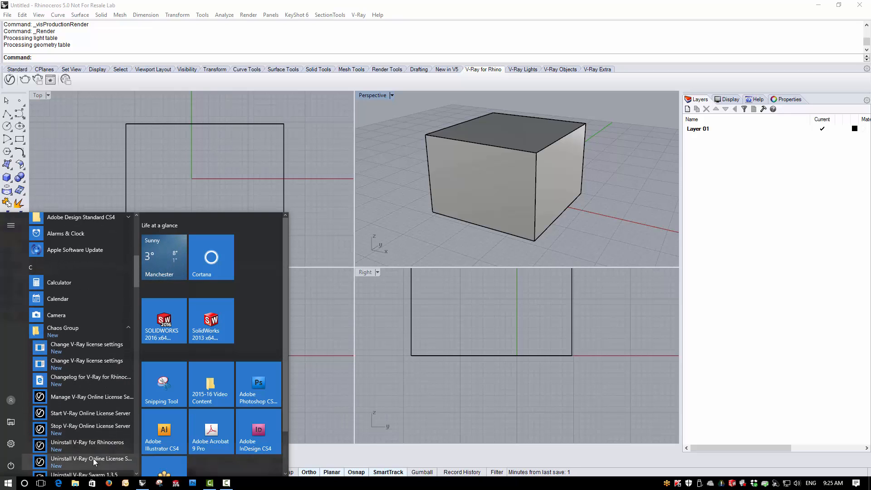
scroll(93, 439, down, 2)
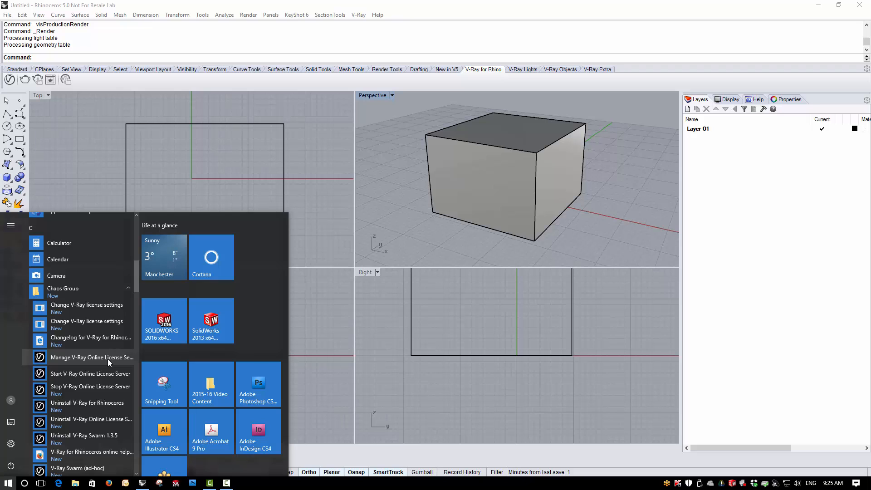
click(108, 359)
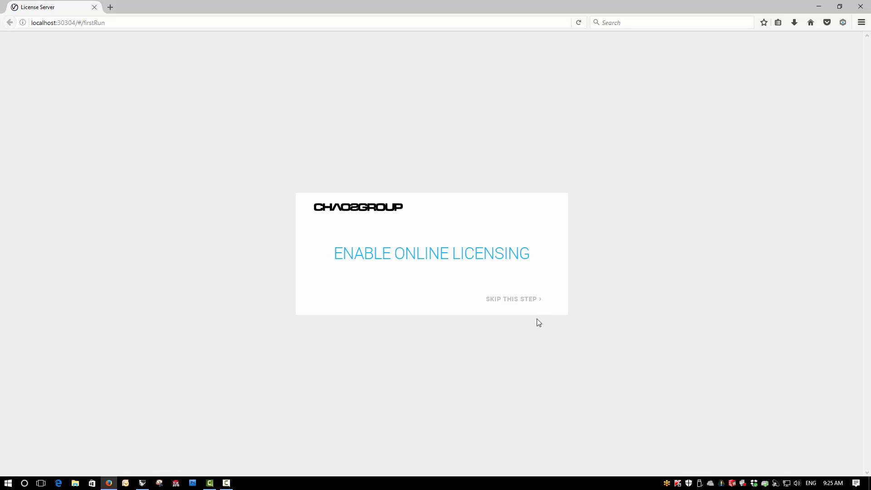
click(509, 306)
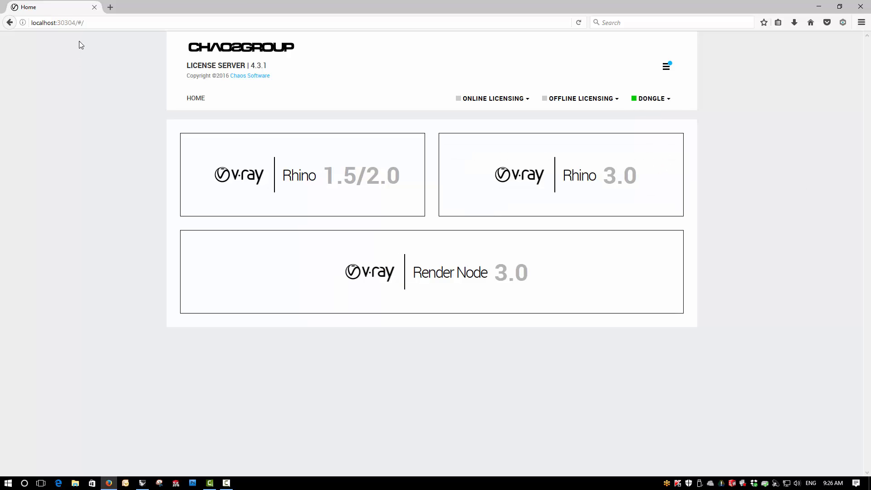
Check the license server's local web address and minimize the browser to return to Rhinoceros.
click(77, 22)
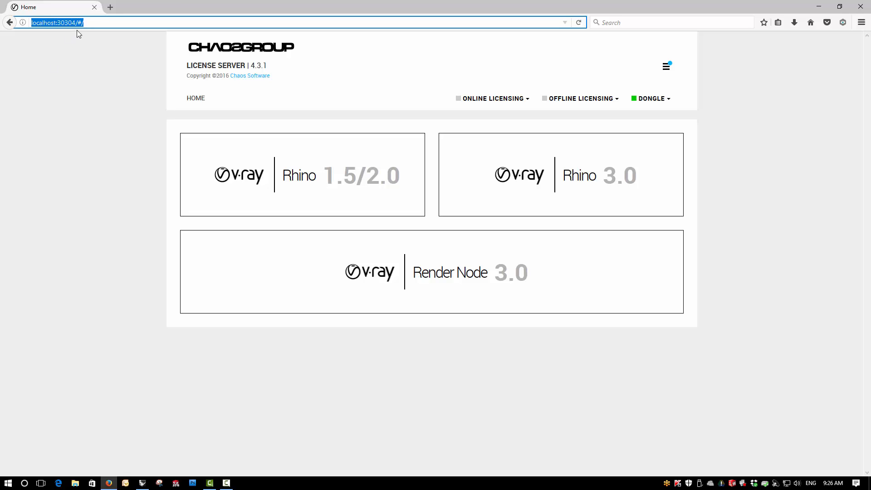
click(71, 141)
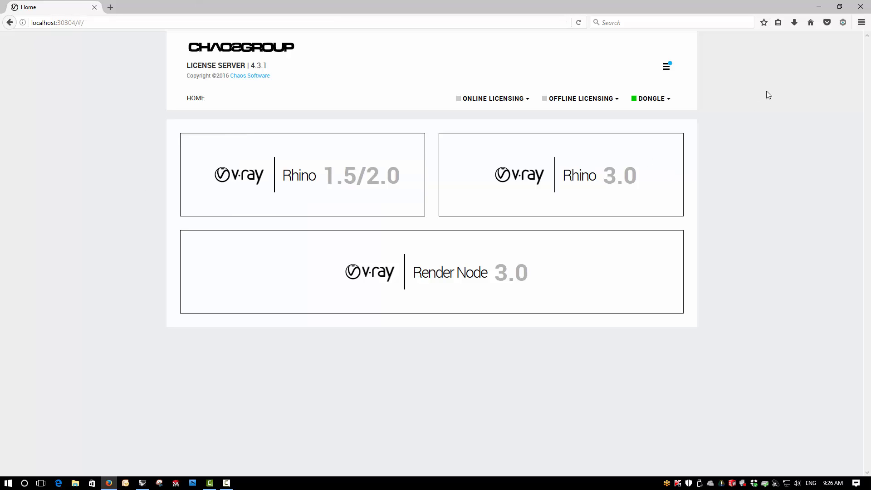
click(819, 8)
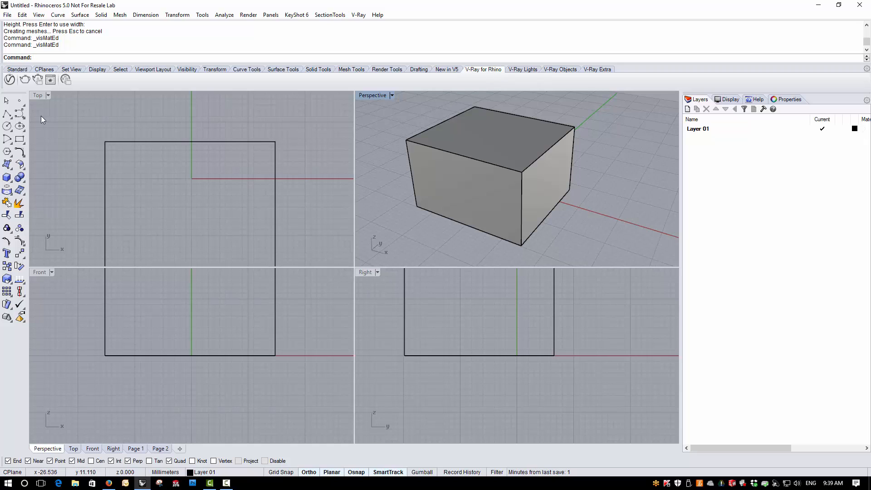
Look through the materials, lights, geometry and render settings in the V-Ray Asset Editor.
click(9, 80)
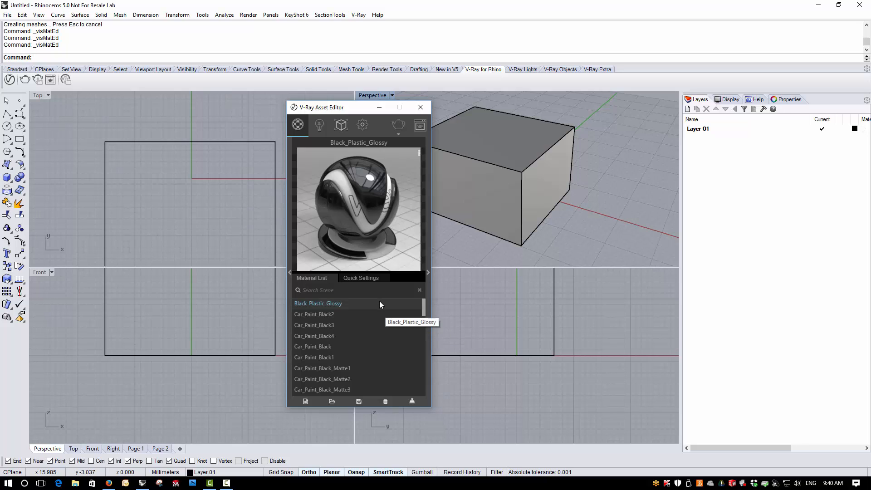
mouse_move(422, 308)
mouse_down()
mouse_move(423, 396)
mouse_move(430, 331)
mouse_move(418, 307)
mouse_up()
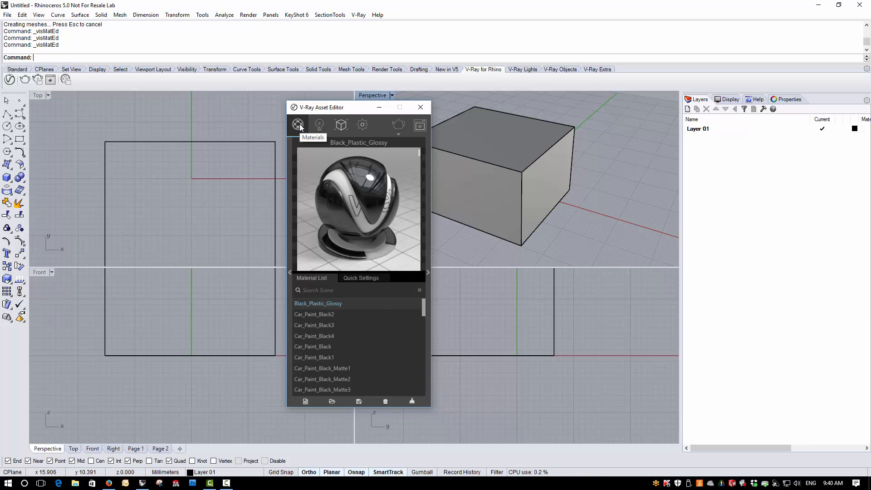
click(319, 125)
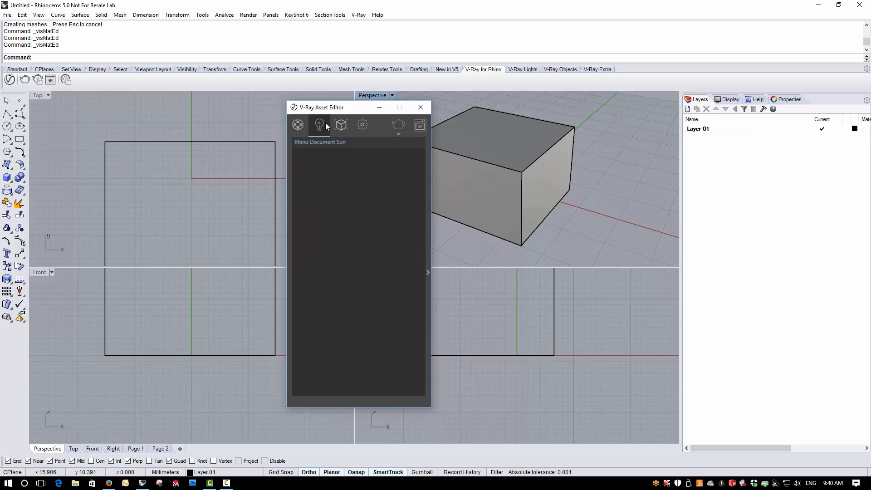
click(345, 119)
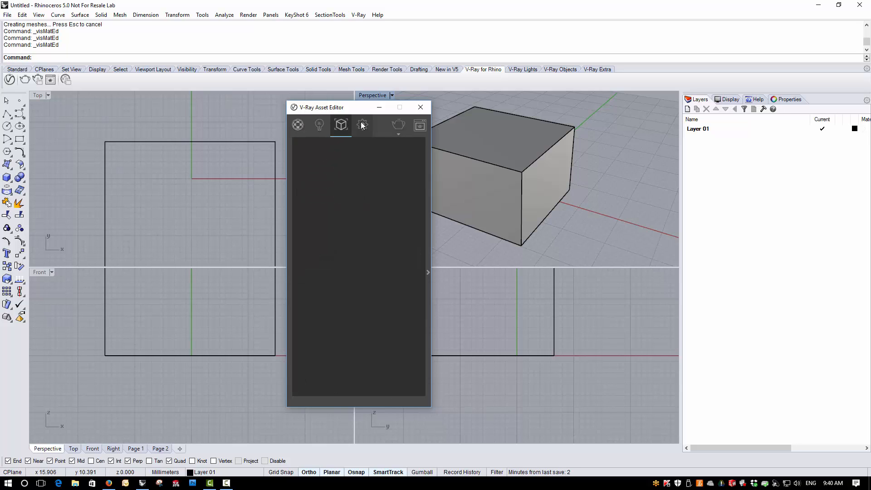
click(363, 125)
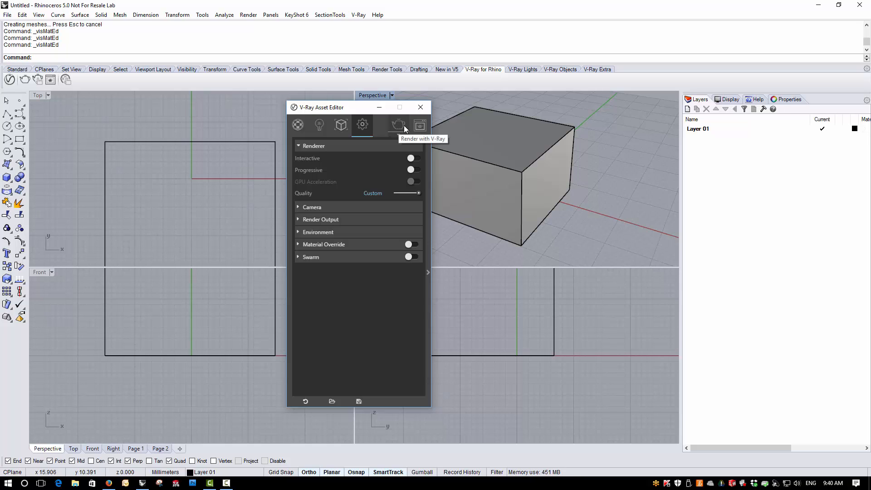
click(298, 124)
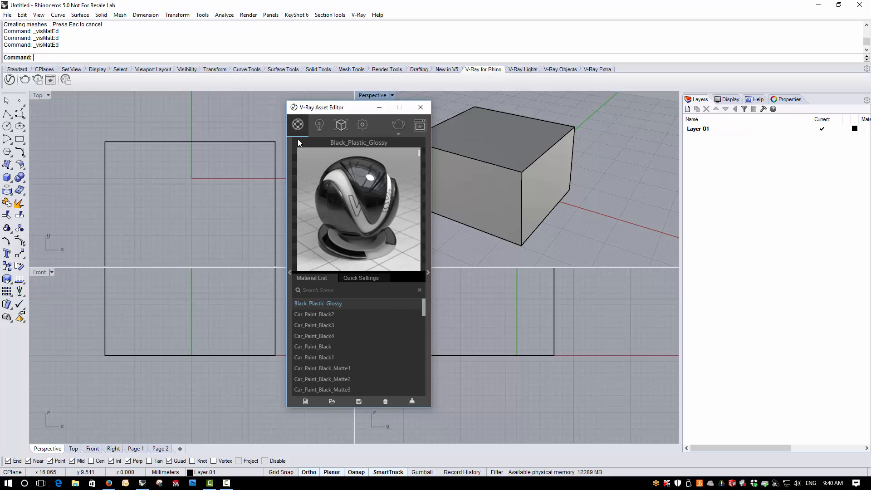
Expand the material library and add CarPaint Flakes CobaltBlue from the Carpaint category to the scene's material list.
click(289, 272)
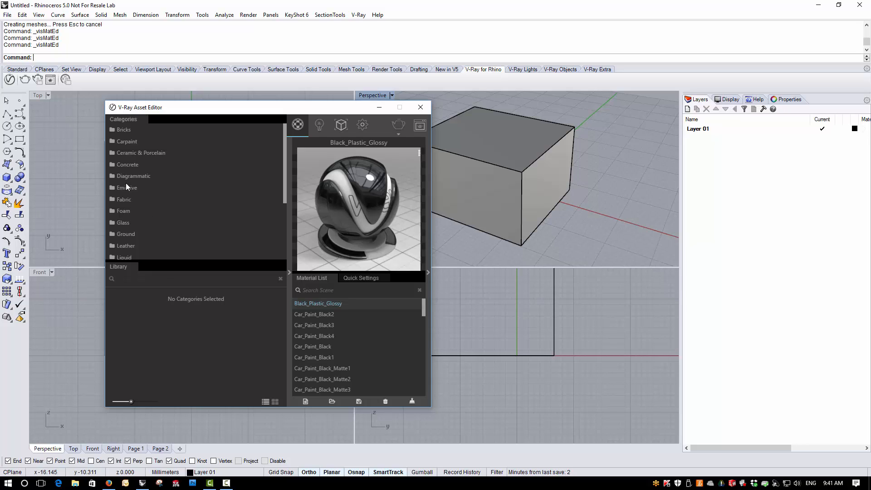
click(125, 141)
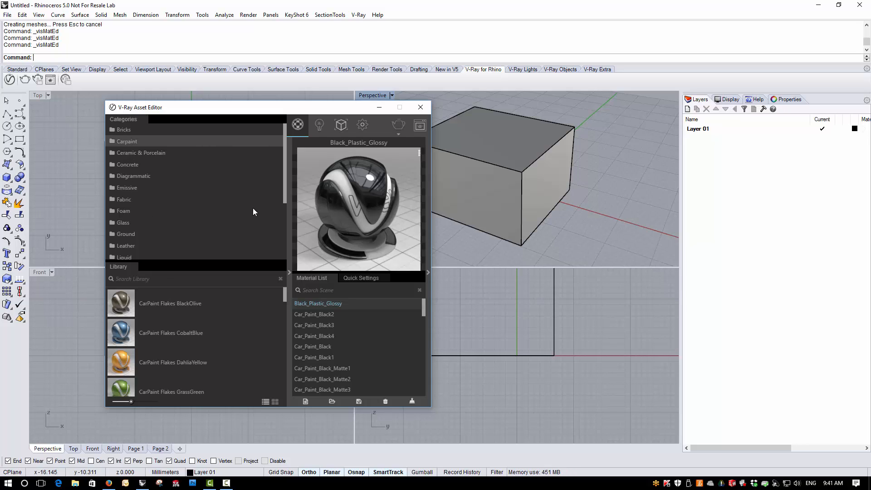
drag(284, 178, 283, 214)
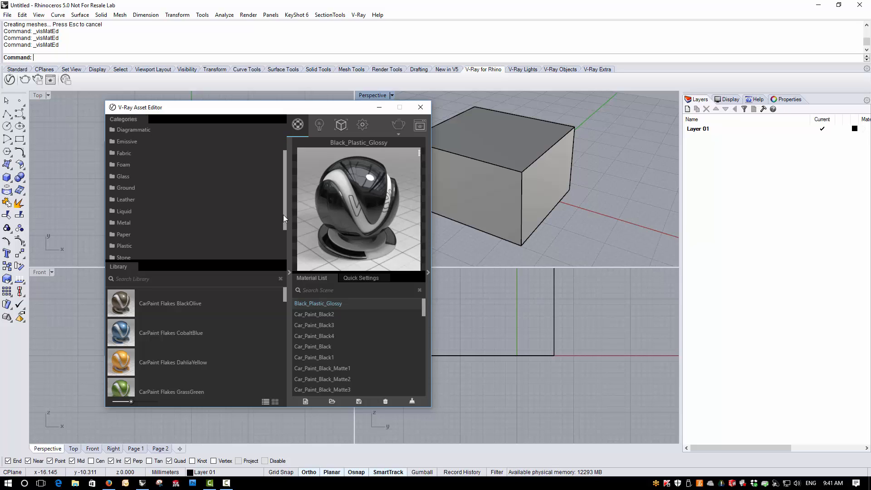
drag(142, 342, 403, 342)
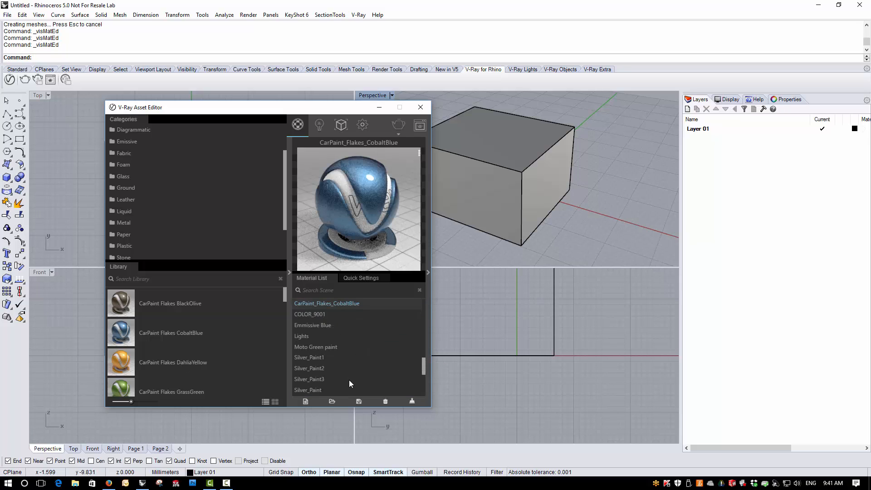
Apply the CarPaint_Flakes_CobaltBlue material to the box.
click(532, 224)
right_click(387, 303)
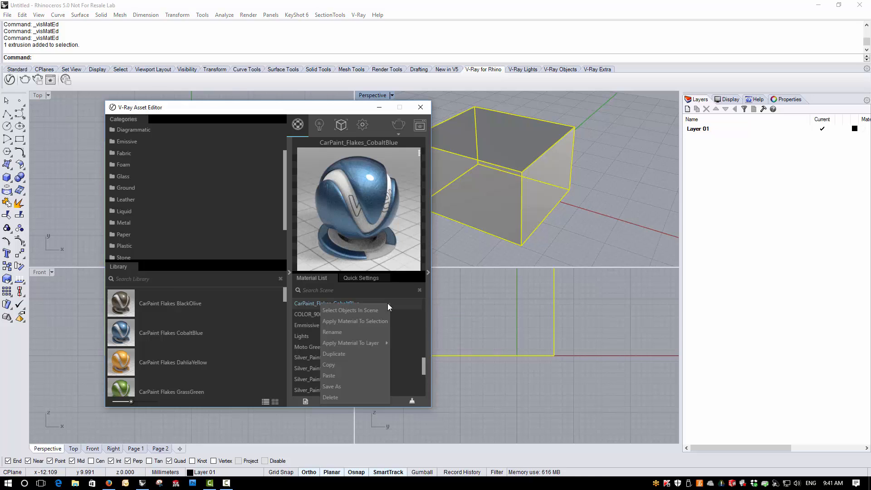
click(366, 321)
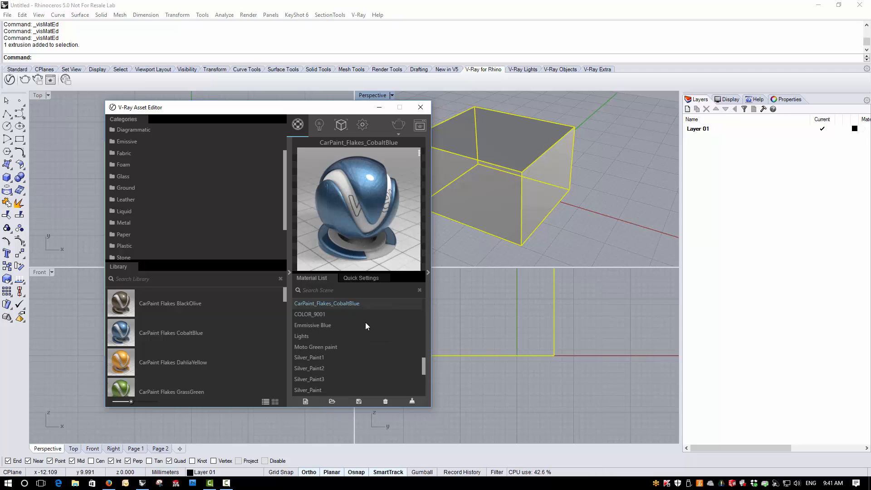
Deselect the box and examine the CarPaint_Flakes_CobaltBlue material's quick settings and its detailed BRDFCarPaint and Options parameters.
click(475, 252)
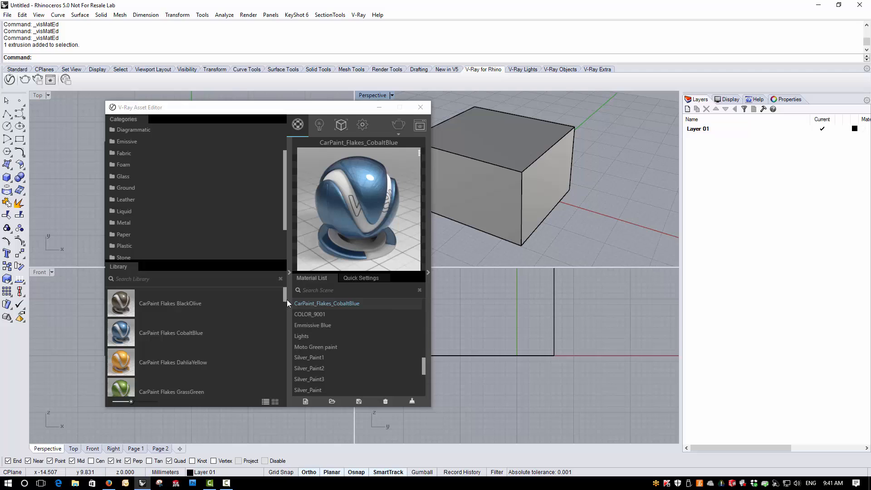
click(360, 279)
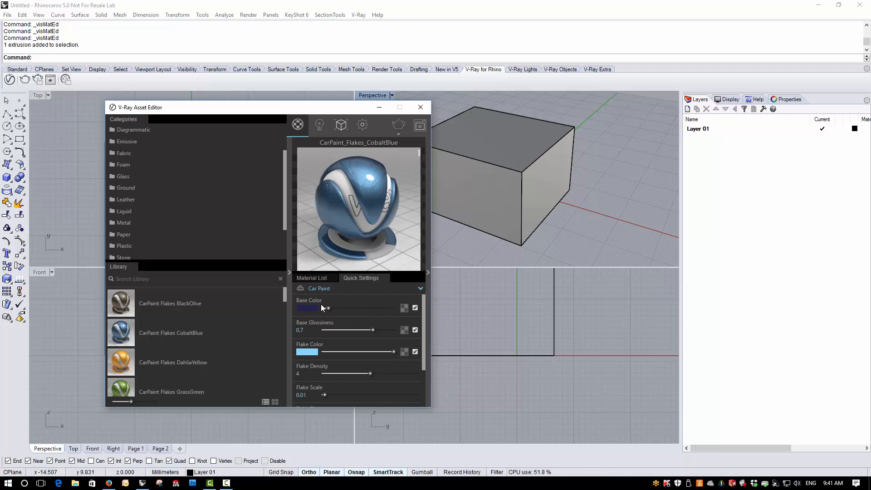
click(428, 272)
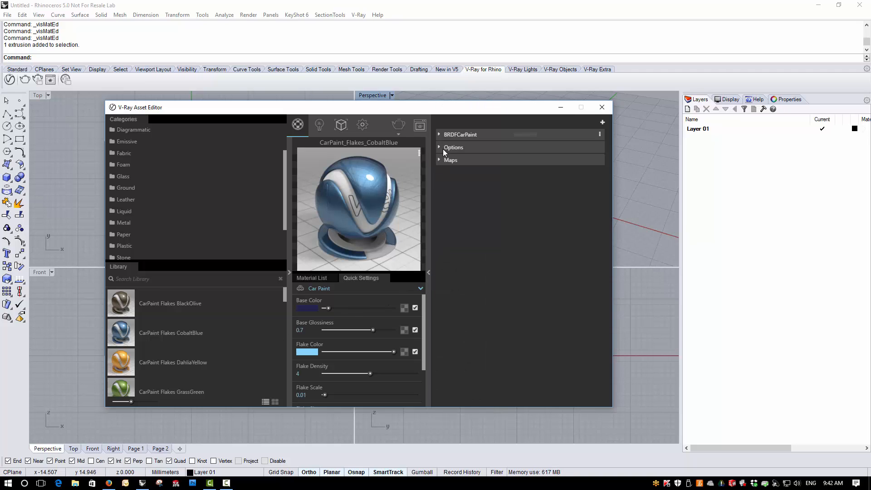
click(440, 135)
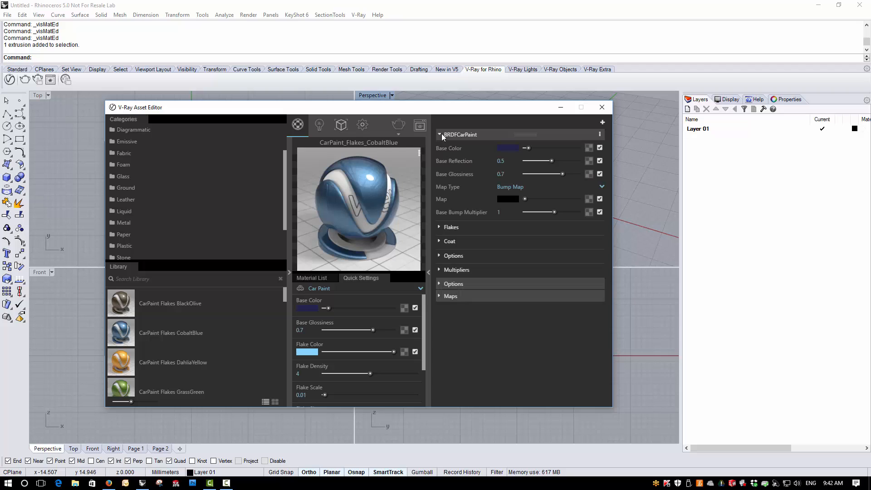
click(439, 283)
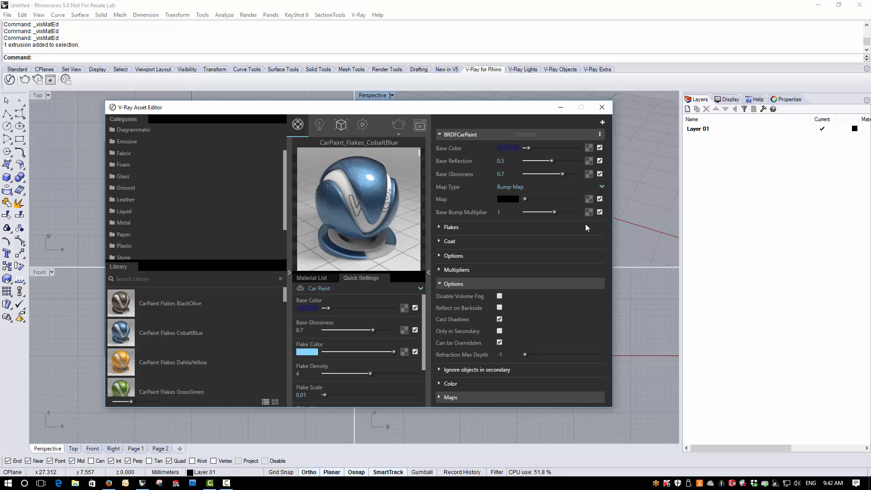
click(428, 272)
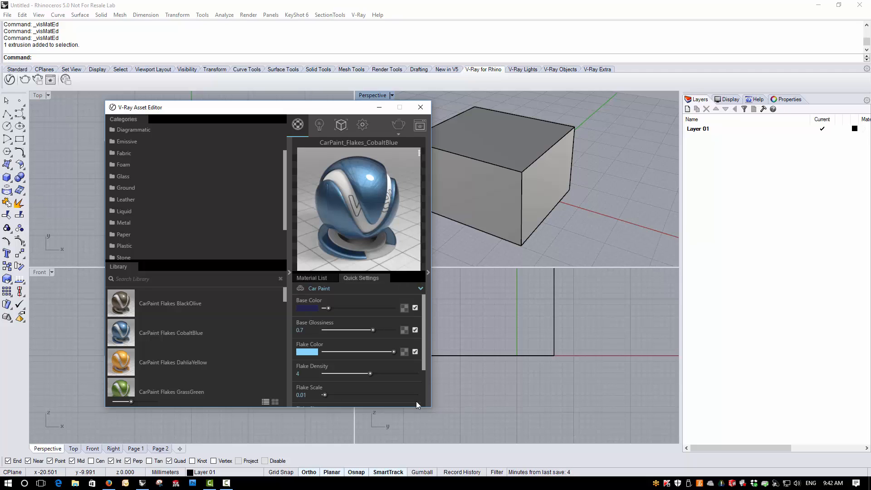
Examine the advanced render settings for Raytrace and Global Illumination, including Ambient Occlusion and Disk Caching, then collapse those sections.
click(319, 129)
click(342, 127)
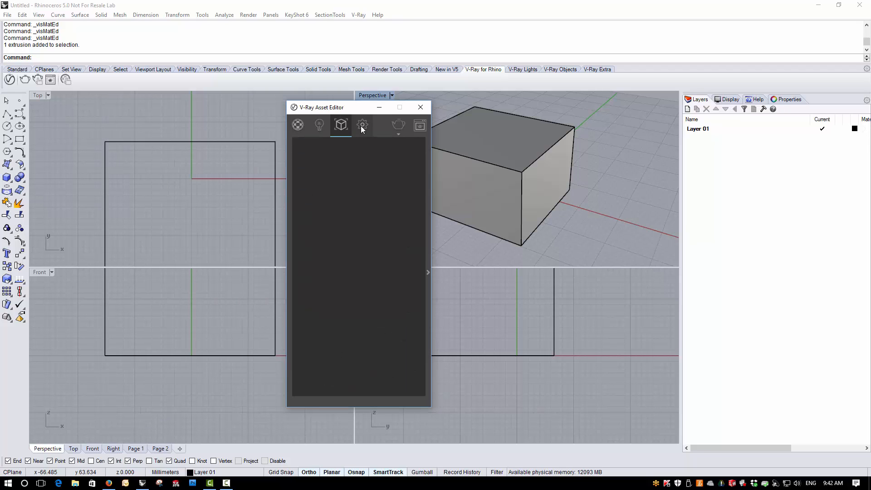
click(362, 125)
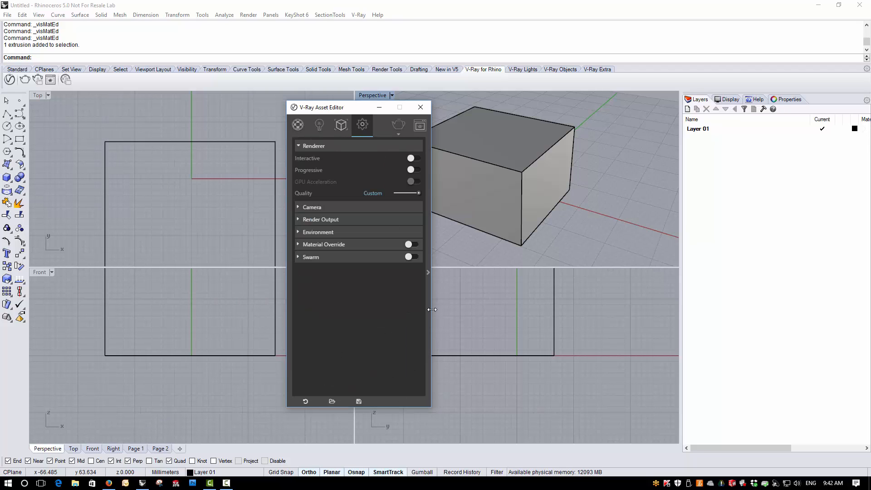
click(428, 272)
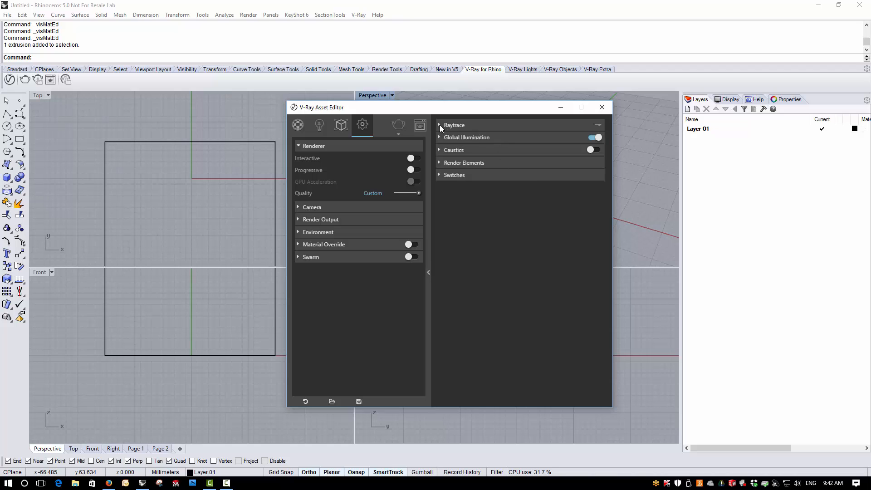
click(441, 125)
click(439, 189)
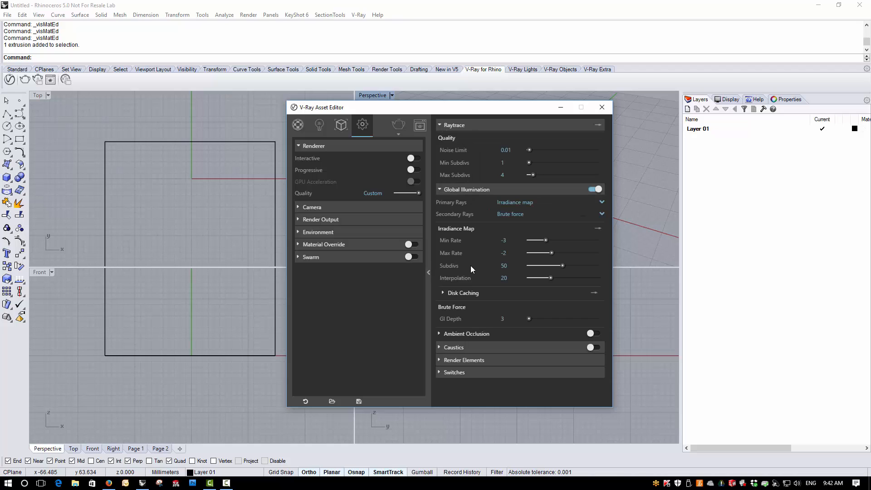
click(440, 334)
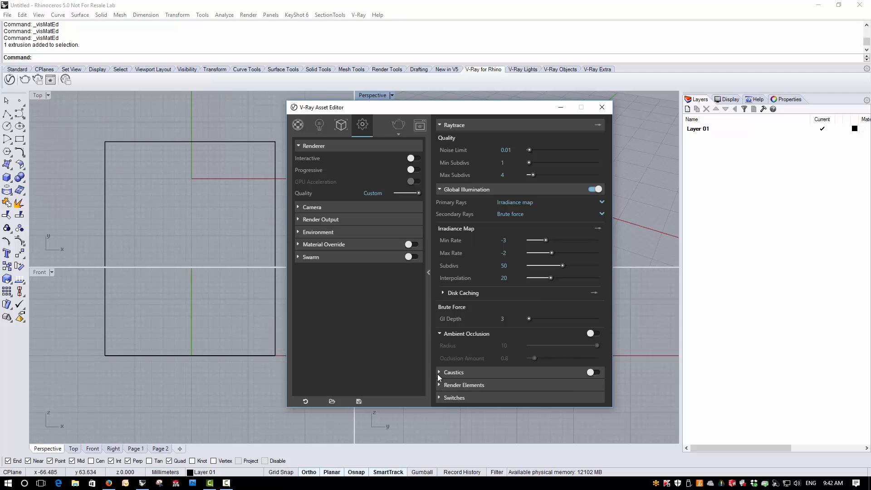
click(440, 334)
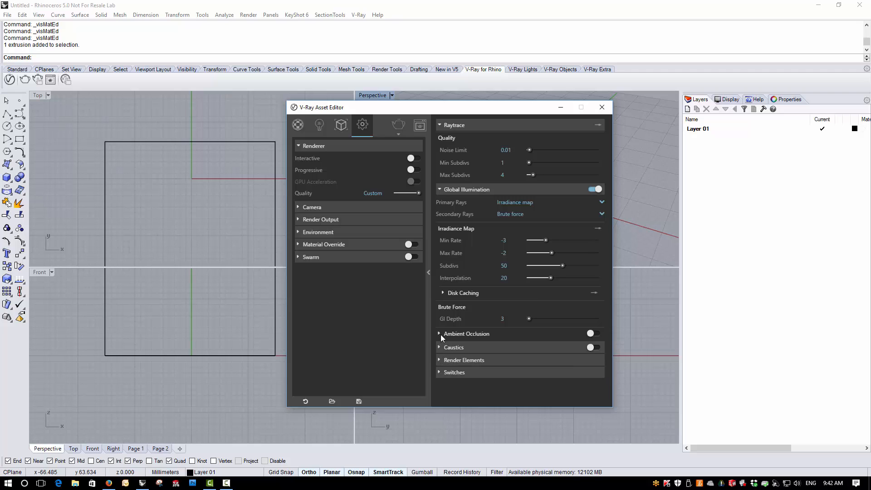
click(442, 293)
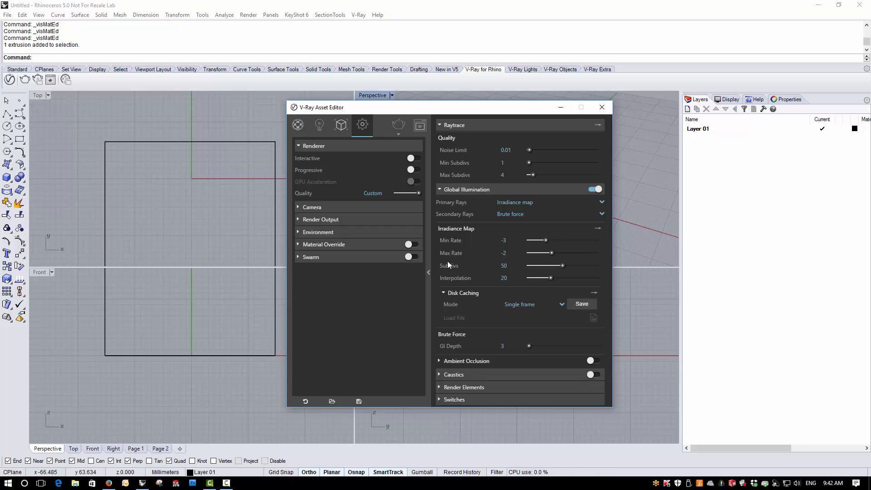
click(437, 190)
click(439, 125)
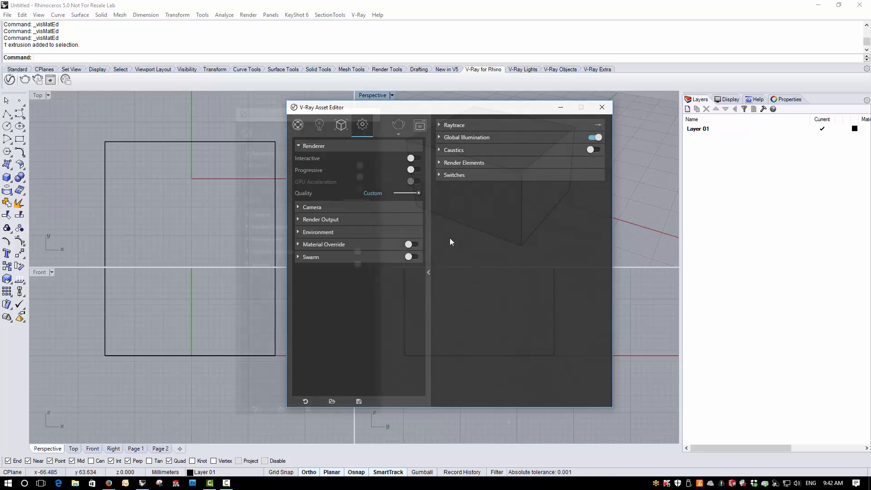